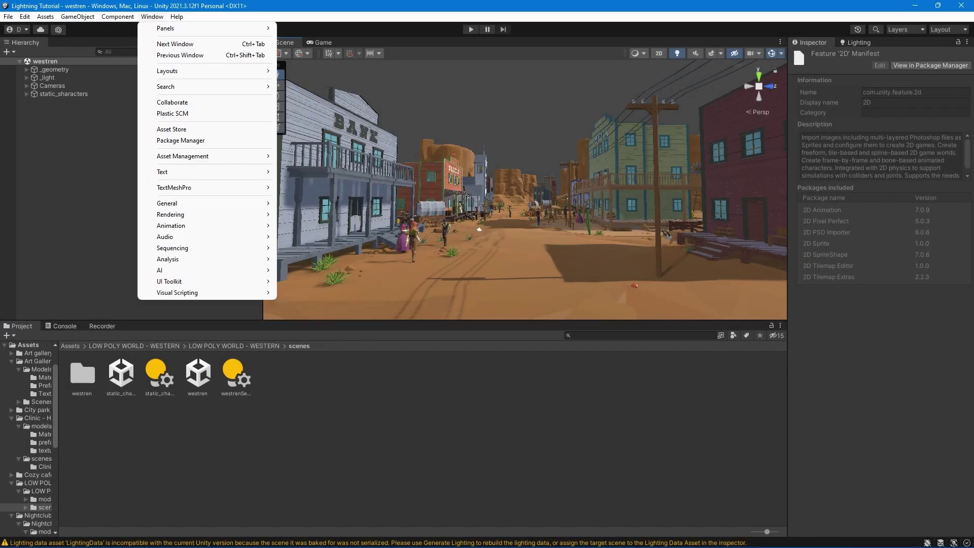
# - Find the Post Processing package in the Unity Registry through the Package Manager and install version 3.2.2
pyautogui.click(181, 140)
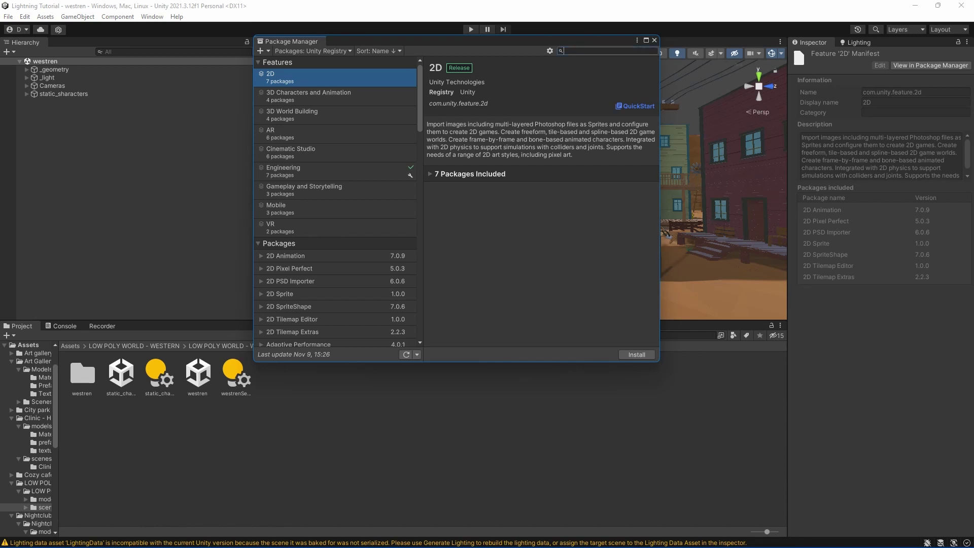
pyautogui.click(312, 51)
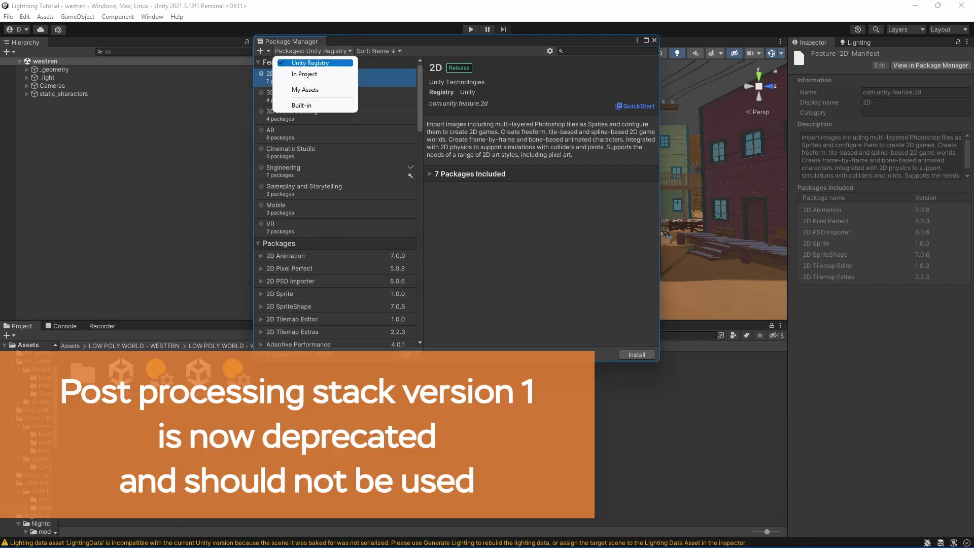
pyautogui.press('Escape')
pyautogui.click(609, 51)
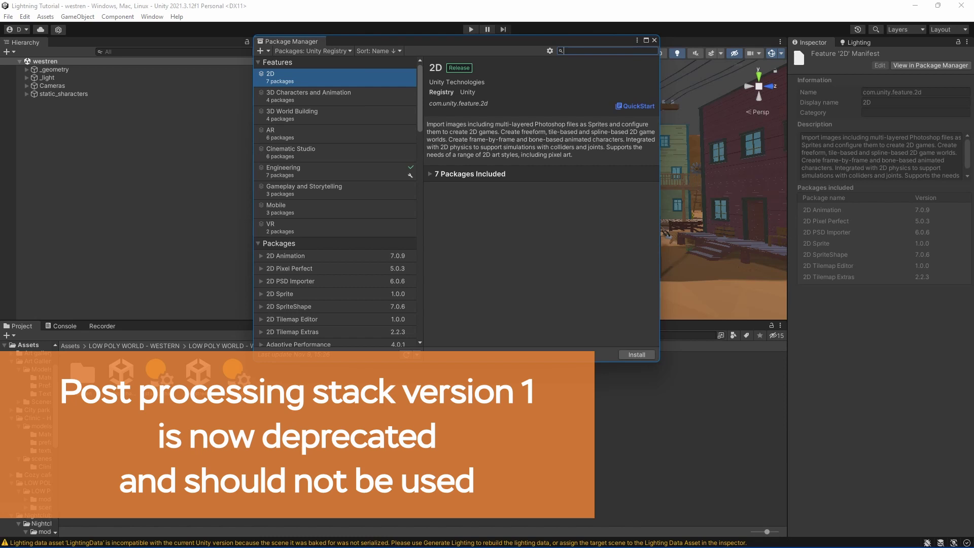
pyautogui.write('posy')
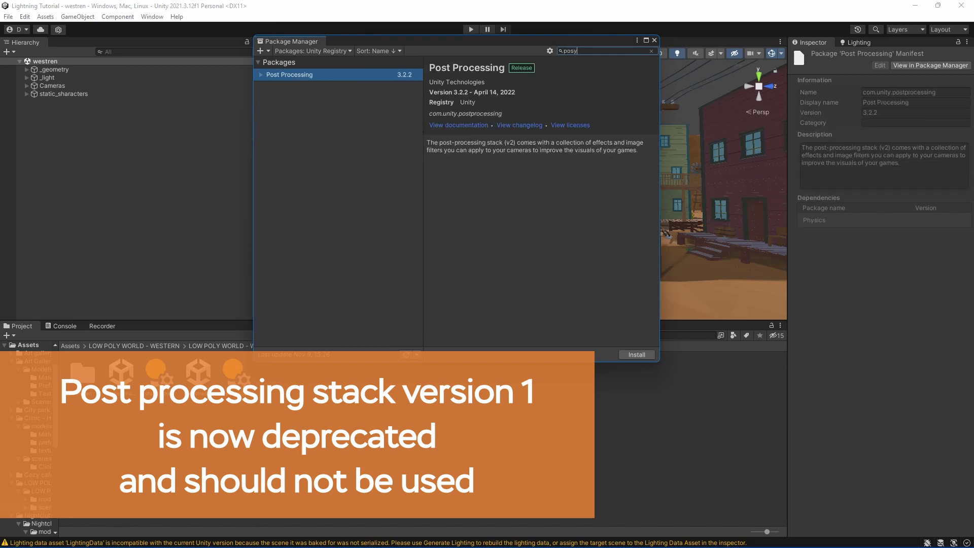
pyautogui.press('BackSpace')
pyautogui.write('t')
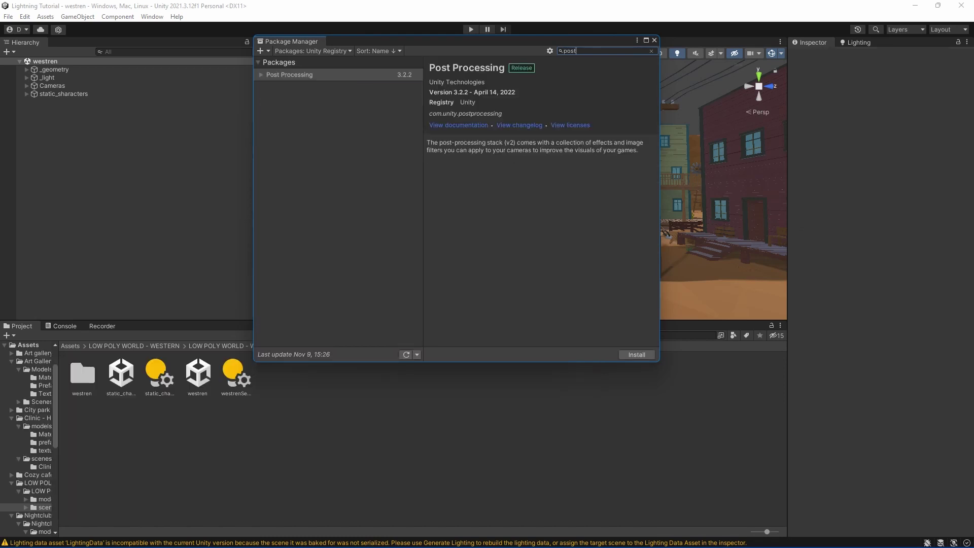
pyautogui.click(290, 75)
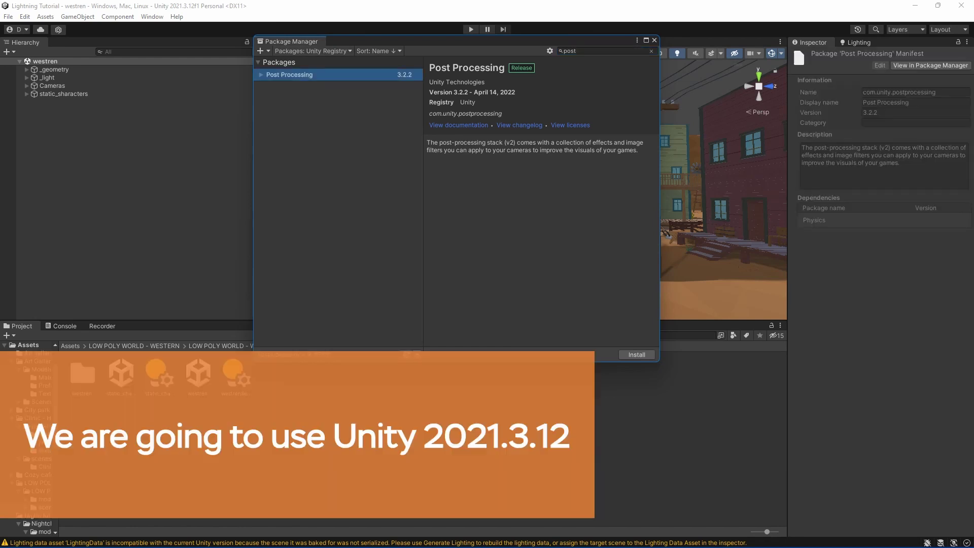
pyautogui.click(637, 354)
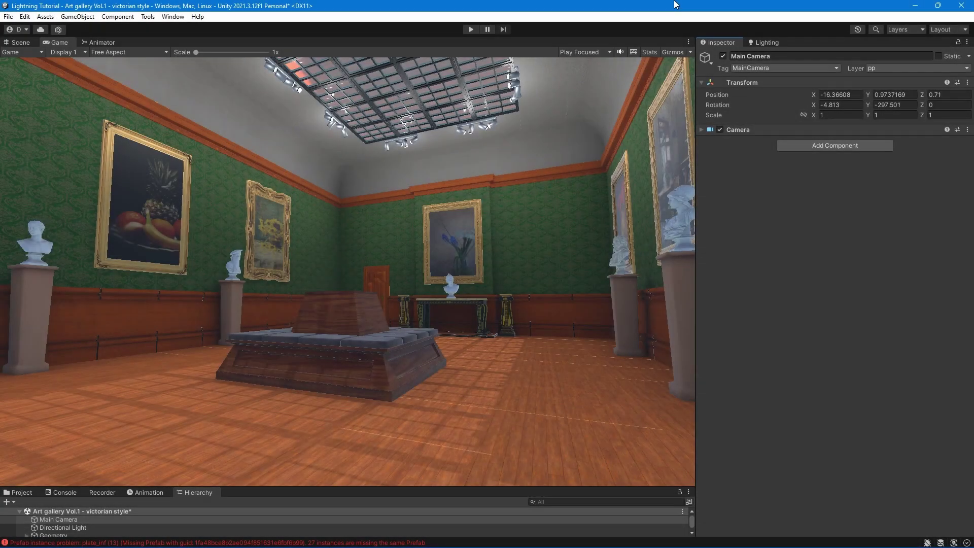
# - Add a Post-process Layer component to the Main Camera and set its volume blending layer to pp
pyautogui.click(834, 145)
pyautogui.write('layer')
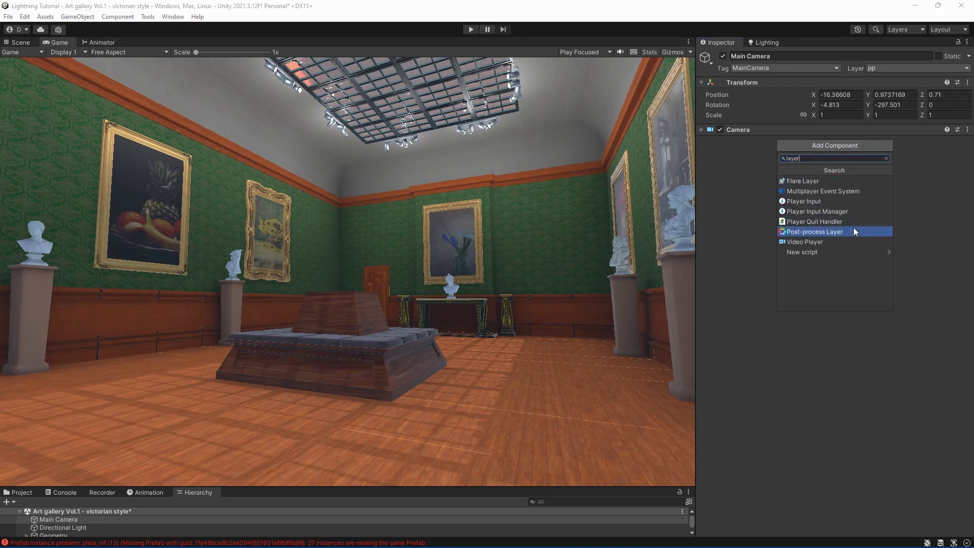
pyautogui.click(855, 232)
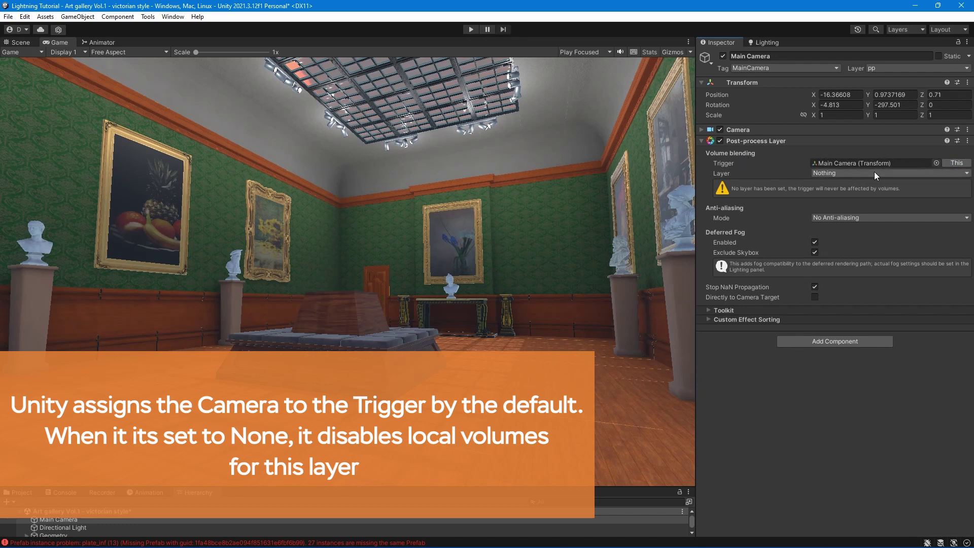
pyautogui.click(876, 173)
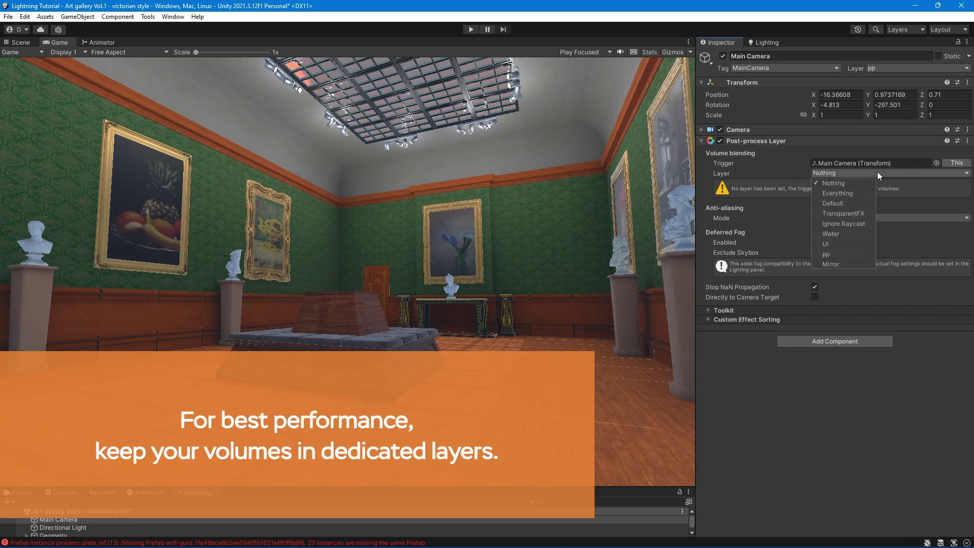
pyautogui.click(857, 254)
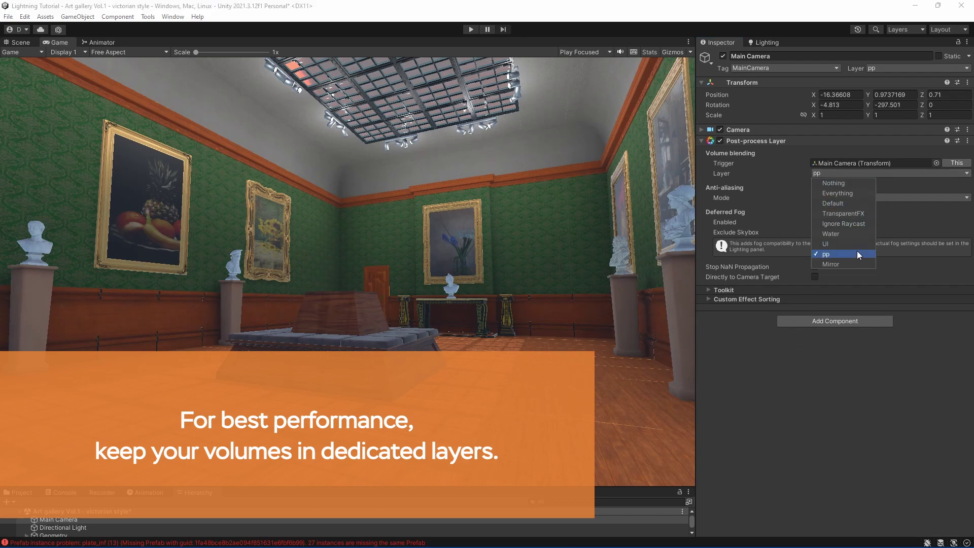
pyautogui.click(920, 376)
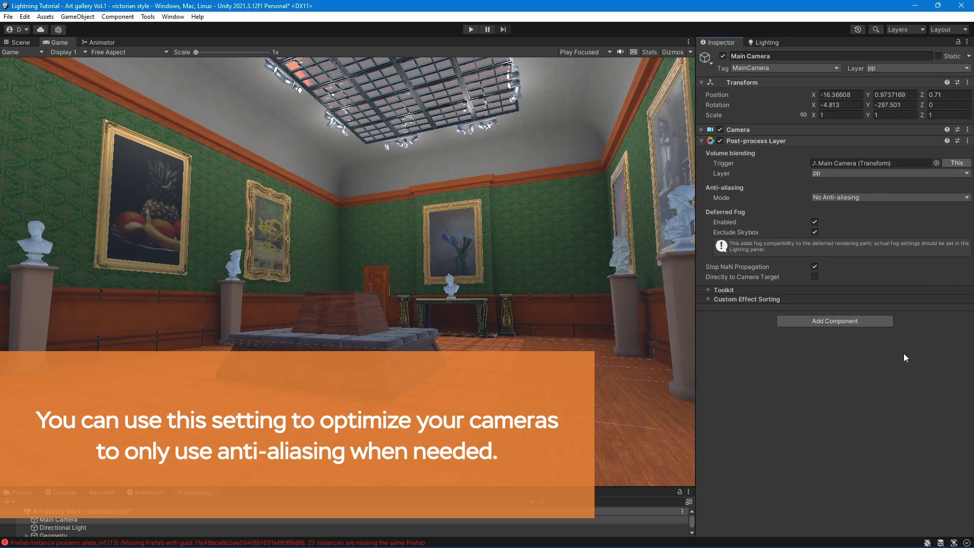
# - Set the Post-process Layer's anti-aliasing mode to Subpixel Morphological Anti-aliasing (SMAA) and enable Directly to Camera Target
pyautogui.click(836, 198)
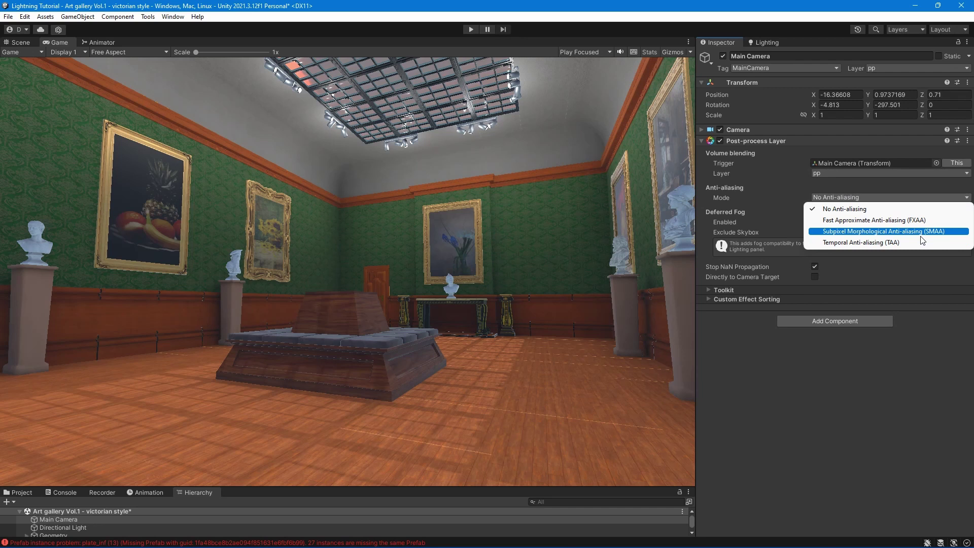
pyautogui.click(922, 233)
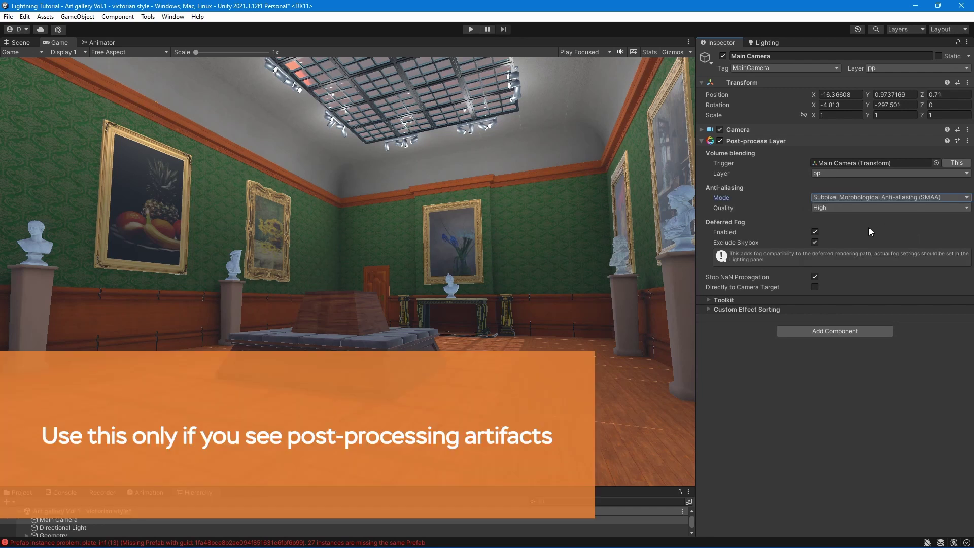
pyautogui.click(815, 278)
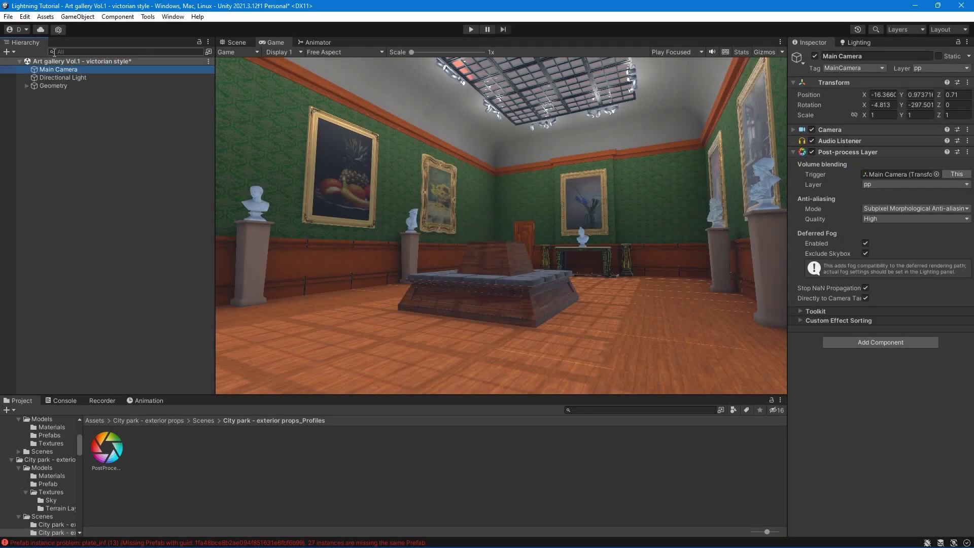
# - Create an empty GameObject named Volume in the scene and reset its position to 0, 0, 0
pyautogui.click(8, 52)
pyautogui.click(62, 64)
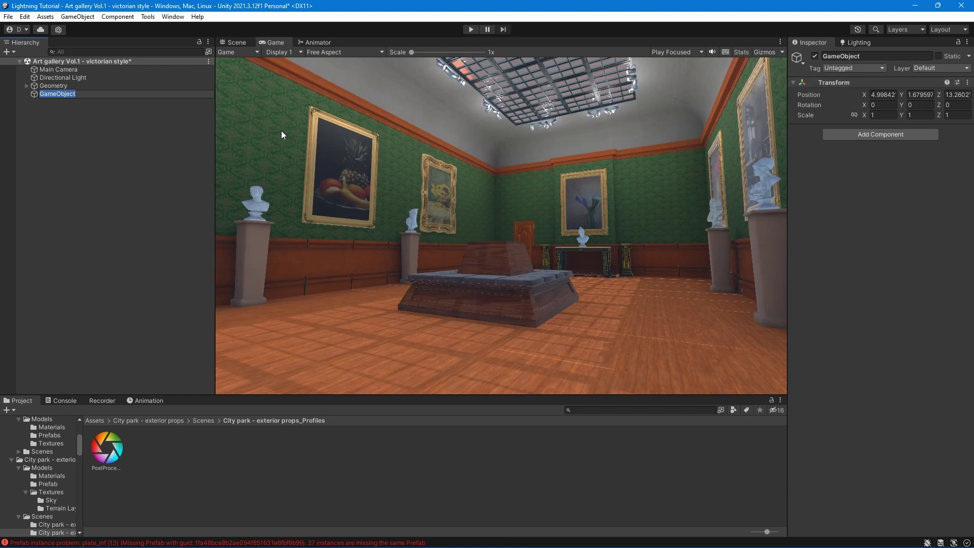
pyautogui.write('Volume')
pyautogui.press('Return')
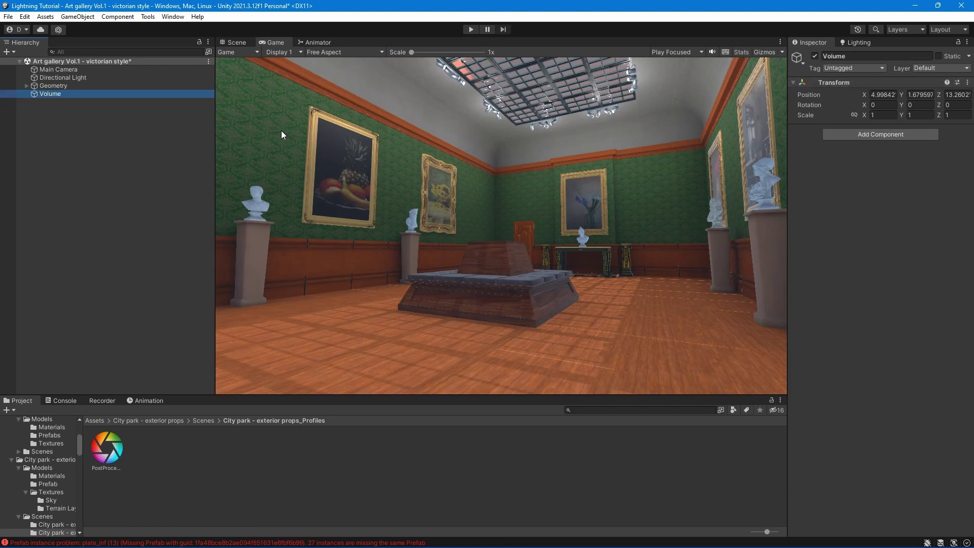
pyautogui.click(968, 82)
pyautogui.click(905, 94)
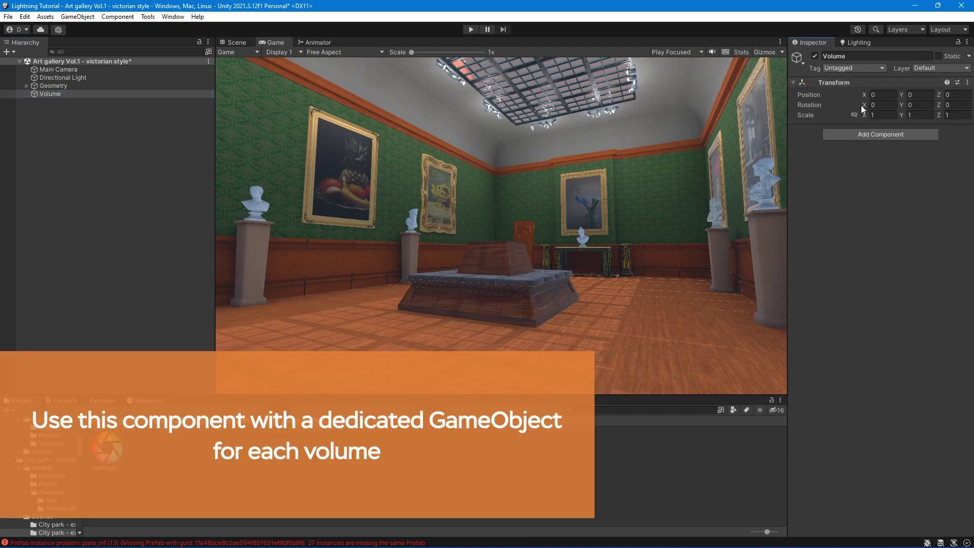
# - Add a Post-process Volume component to the Volume object and assign the object to the pp layer
pyautogui.click(861, 134)
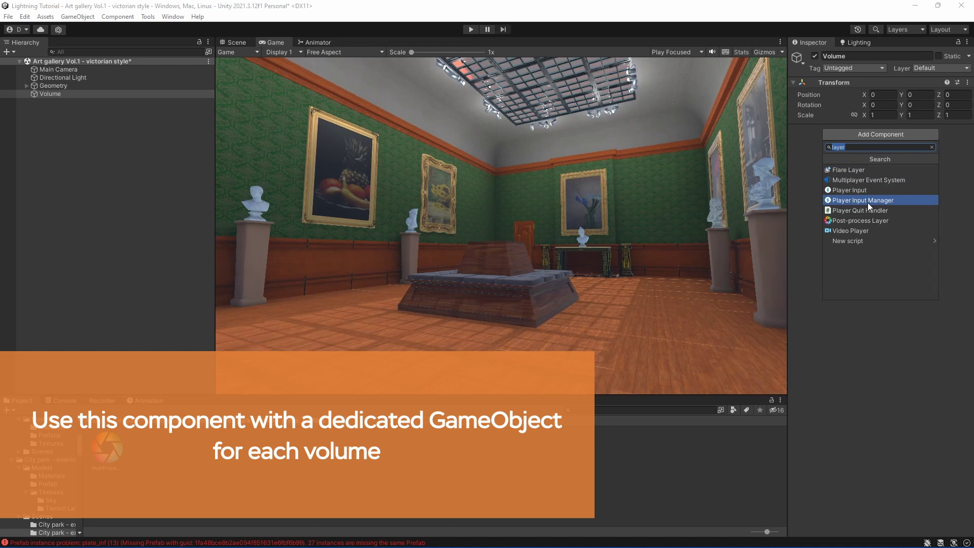
pyautogui.write('post')
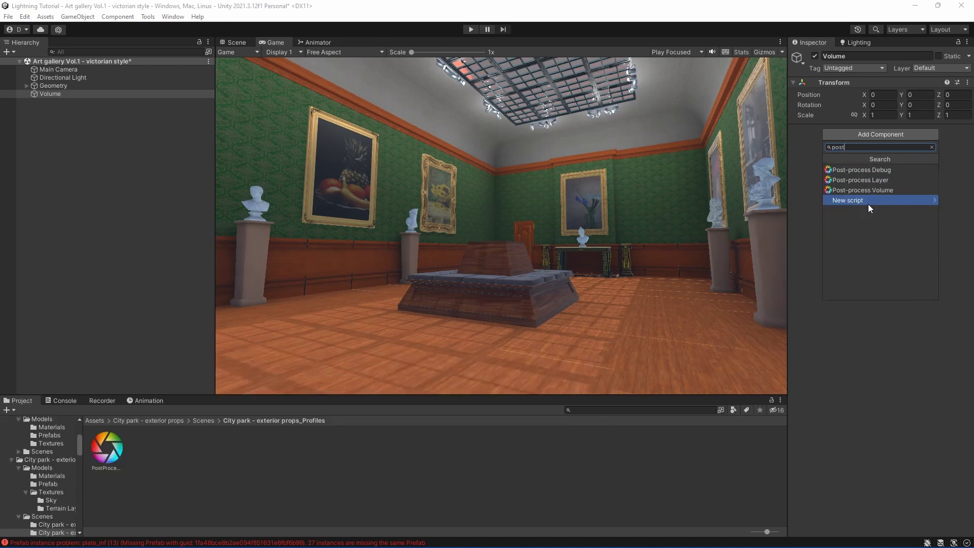
pyautogui.click(884, 192)
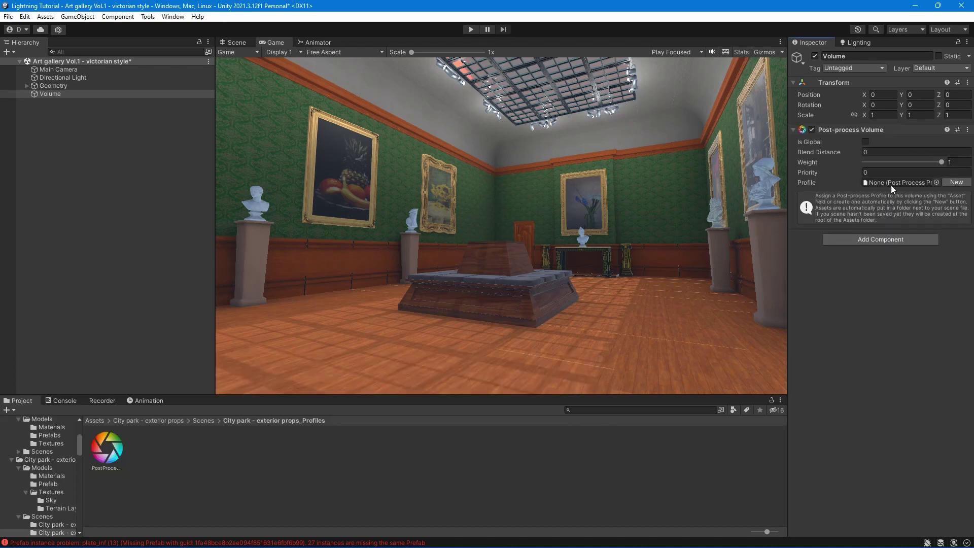
pyautogui.click(934, 68)
pyautogui.click(932, 135)
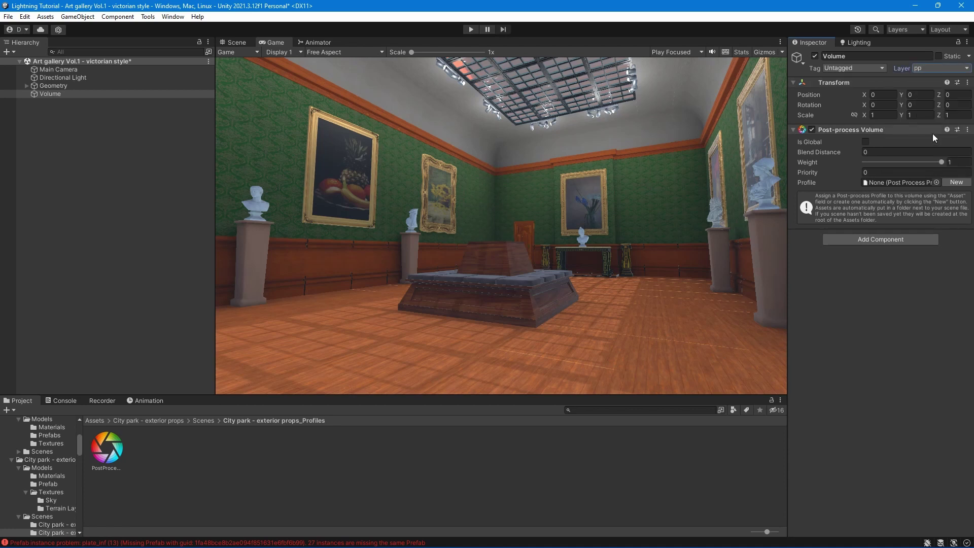
# - Try a Blend Distance of about -0.72 on the volume with Is Global turned off, and reset it to 0
pyautogui.click(866, 142)
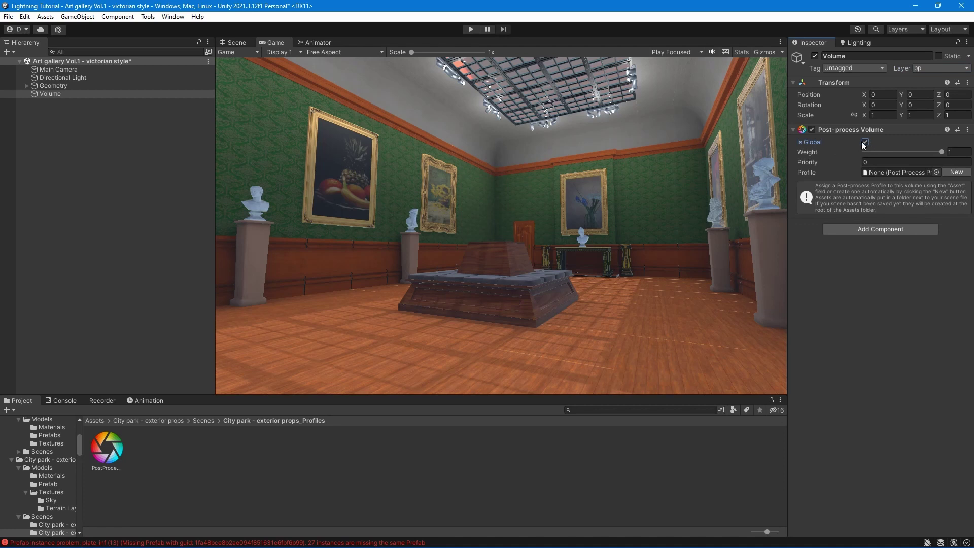
pyautogui.click(866, 142)
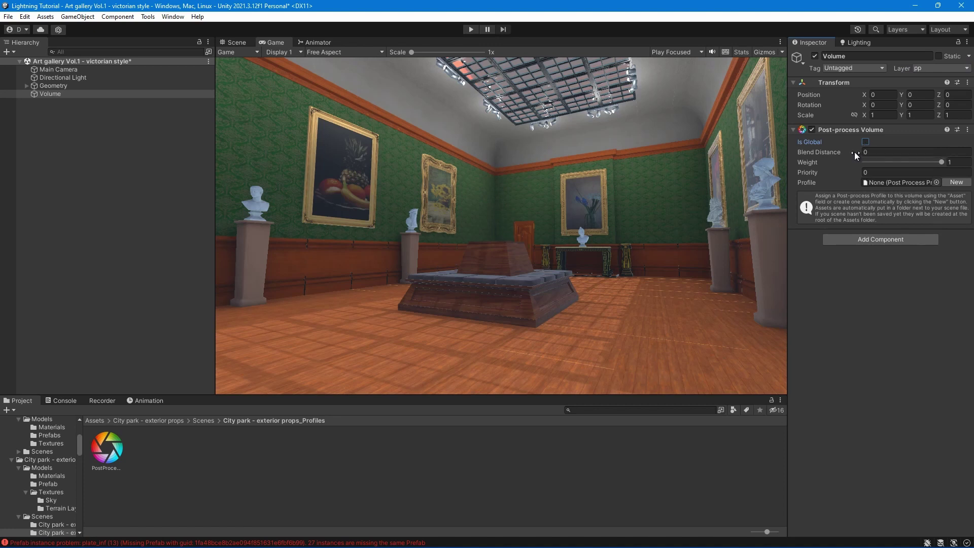
pyautogui.moveTo(854, 152)
pyautogui.mouseDown()
pyautogui.moveTo(862, 155)
pyautogui.moveTo(844, 155)
pyautogui.mouseUp()
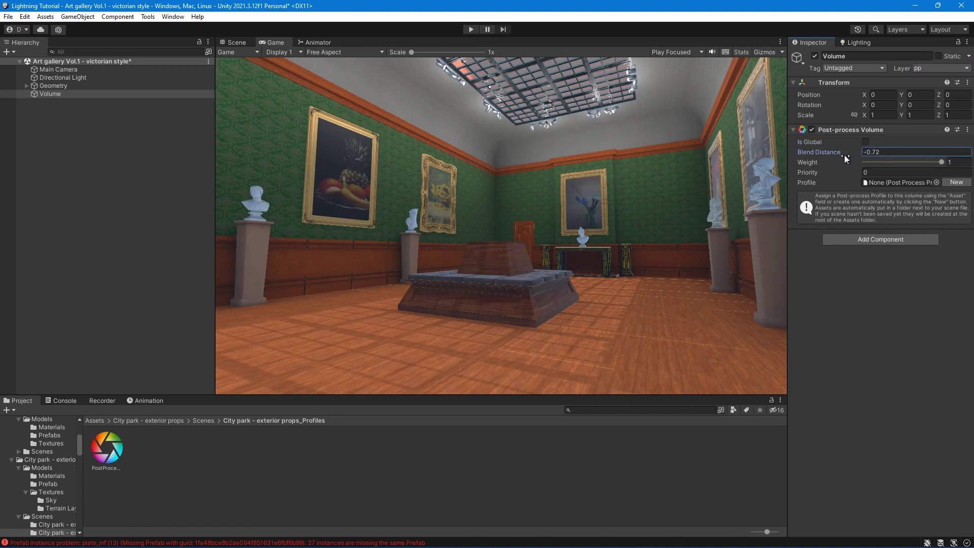
pyautogui.click(885, 153)
pyautogui.write('0')
# - Make the post-process volume global and create a new profile for it
pyautogui.click(866, 143)
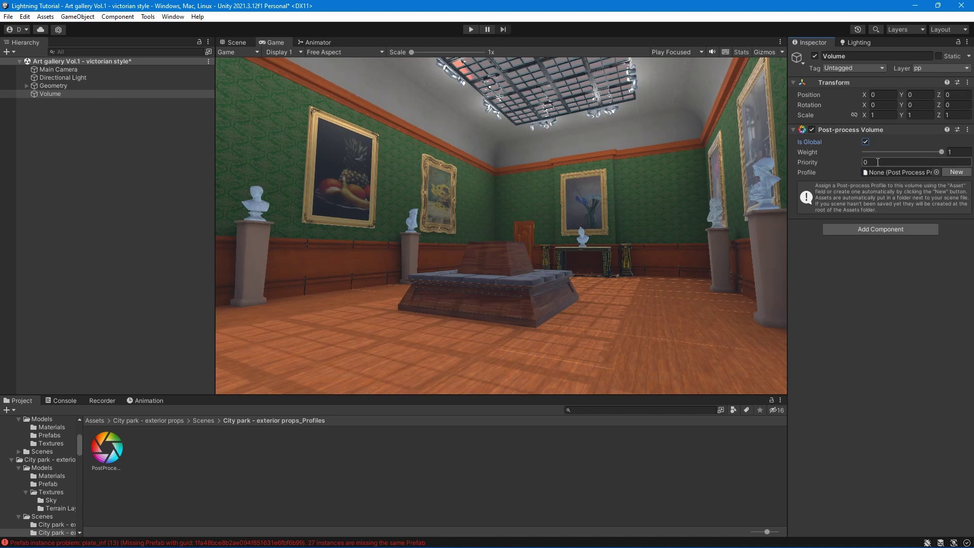
pyautogui.click(948, 171)
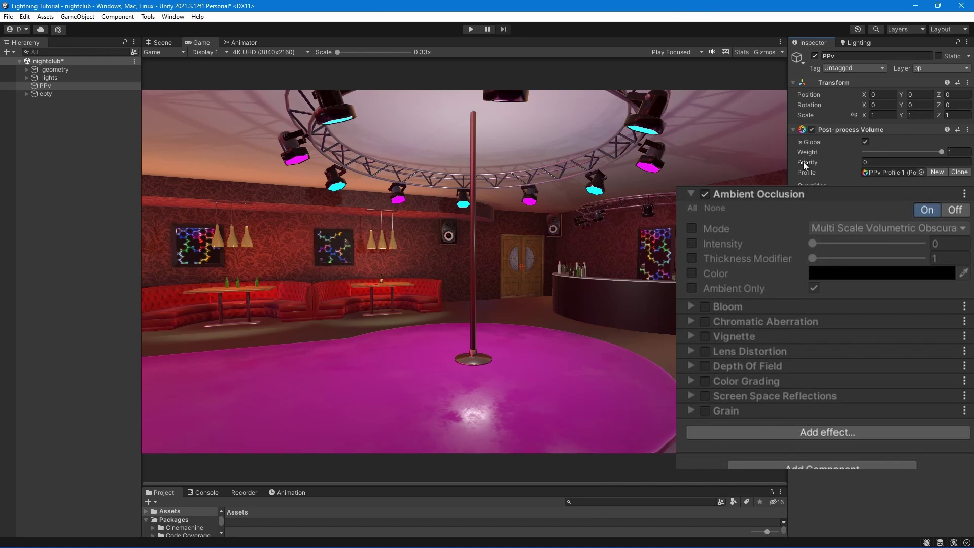
# - Override the Ambient Occlusion mode on the PPv volume with Scalable Ambient Obscurance
pyautogui.click(693, 229)
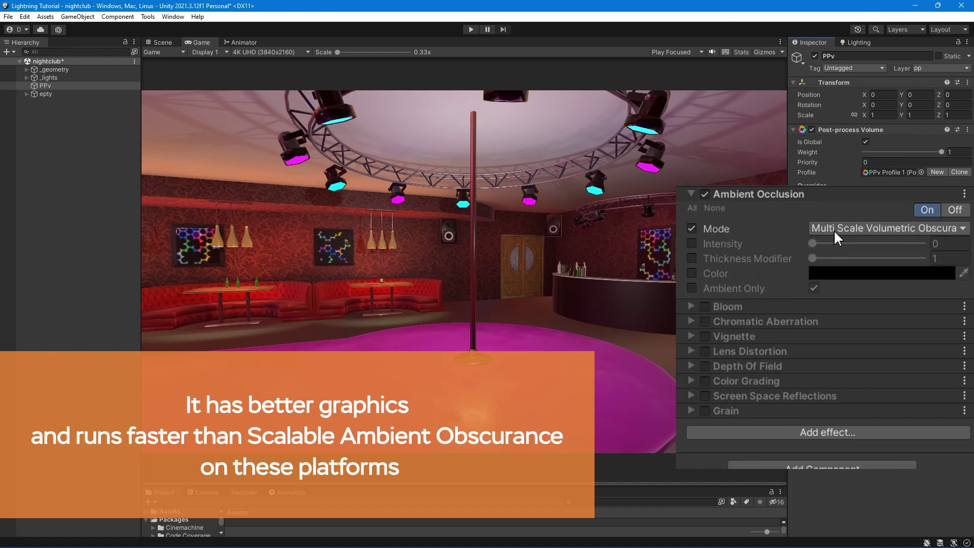
pyautogui.click(833, 229)
pyautogui.click(834, 248)
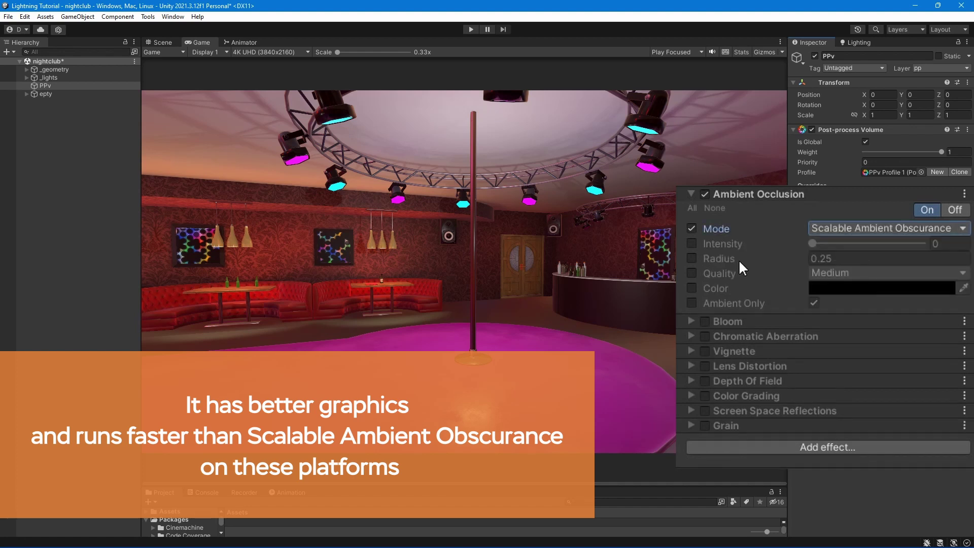
# - Override the ambient occlusion intensity and radius, setting intensity to about 2.73 and radius to about 0.21
pyautogui.click(692, 243)
pyautogui.moveTo(813, 244)
pyautogui.mouseDown()
pyautogui.moveTo(908, 246)
pyautogui.moveTo(824, 246)
pyautogui.mouseUp()
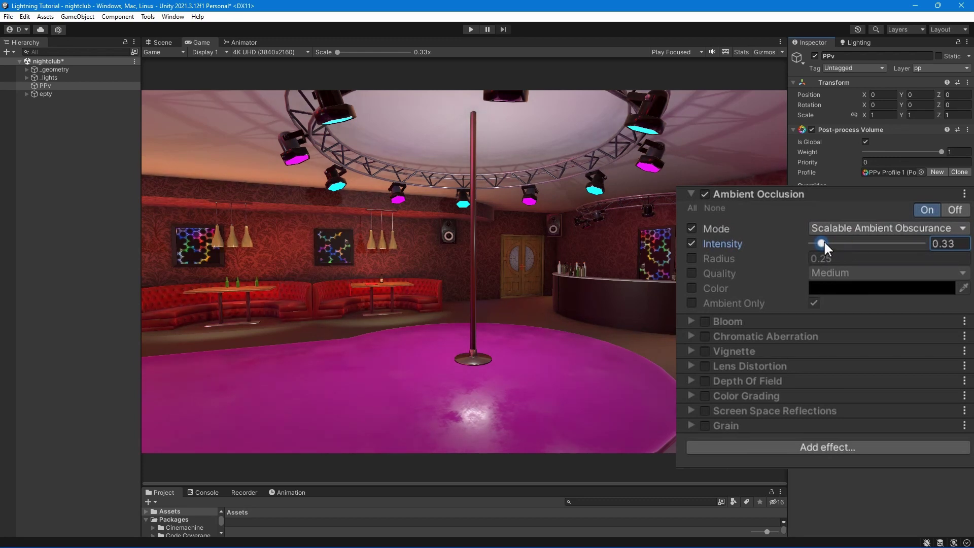
pyautogui.click(692, 258)
pyautogui.moveTo(757, 258)
pyautogui.mouseDown()
pyautogui.moveTo(869, 265)
pyautogui.moveTo(801, 254)
pyautogui.moveTo(921, 244)
pyautogui.mouseUp()
pyautogui.moveTo(772, 257)
pyautogui.mouseDown()
pyautogui.moveTo(720, 259)
pyautogui.moveTo(747, 254)
pyautogui.mouseUp()
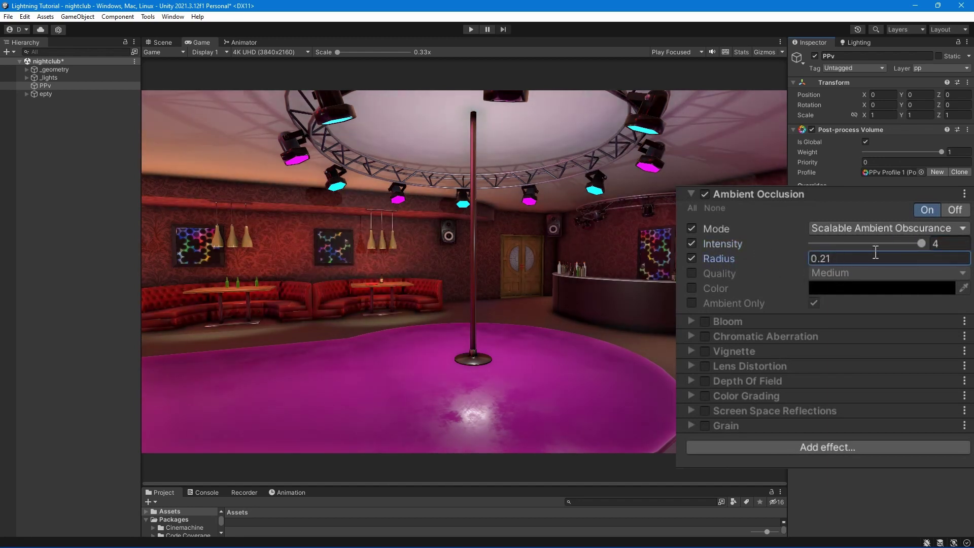
pyautogui.click(893, 244)
pyautogui.moveTo(894, 244); pyautogui.dragTo(887, 244)
# - Override the ambient occlusion quality with Medium
pyautogui.click(691, 273)
pyautogui.click(820, 273)
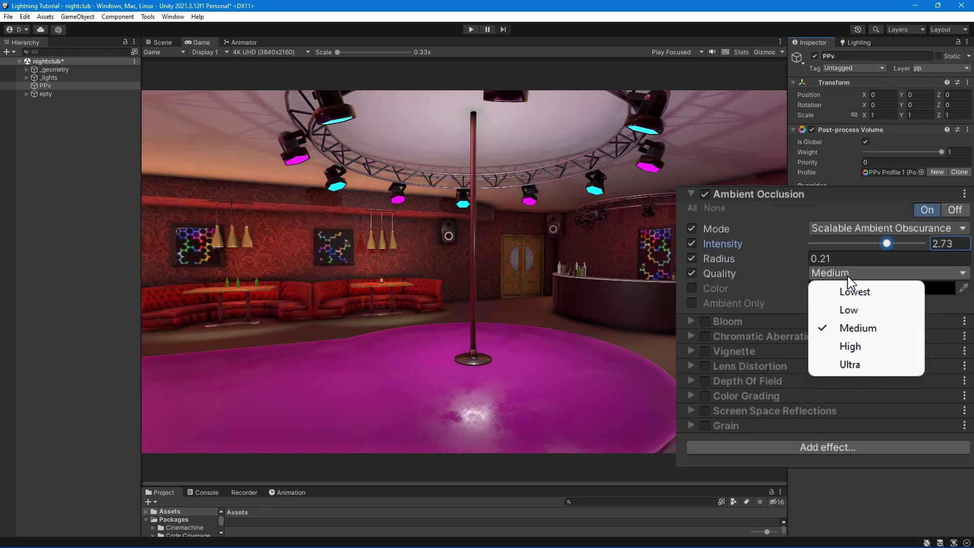
pyautogui.click(855, 329)
# - Override the ambient occlusion color with black and enable the Ambient Only override
pyautogui.click(692, 288)
pyautogui.click(882, 288)
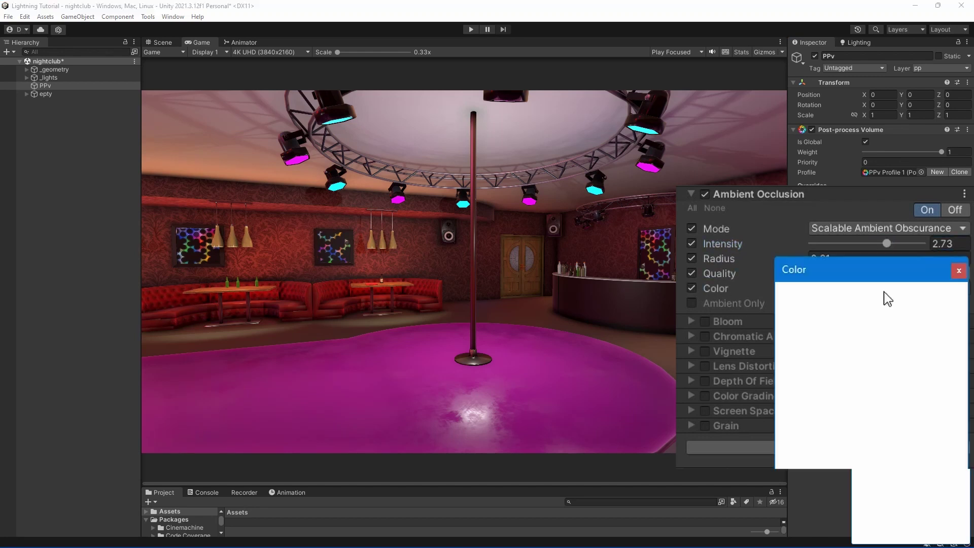
pyautogui.moveTo(899, 405); pyautogui.dragTo(828, 452)
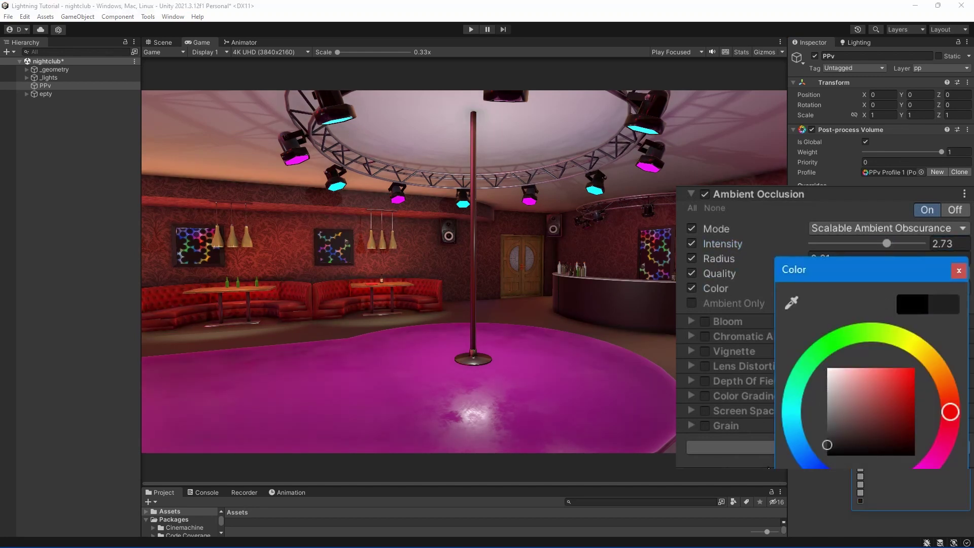
pyautogui.click(959, 270)
pyautogui.click(692, 303)
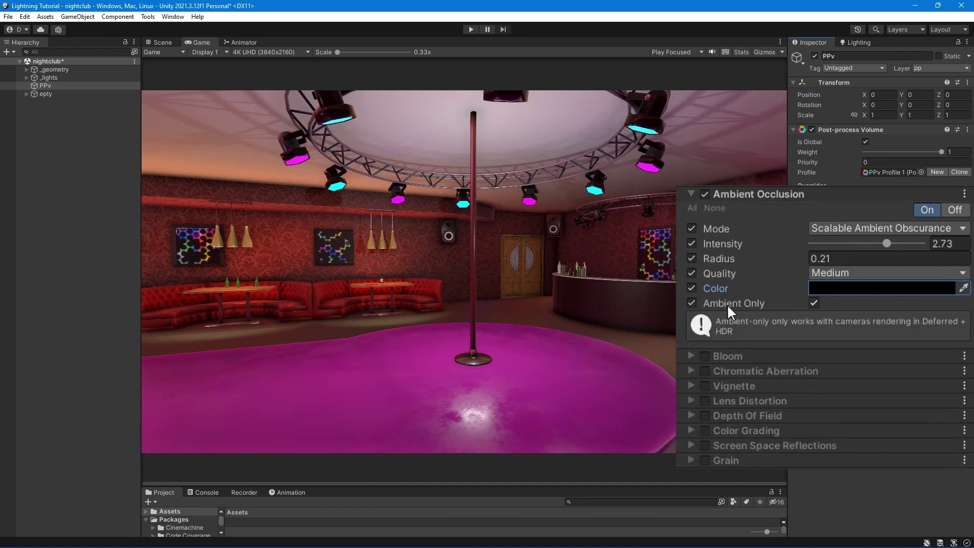
# - Switch the Ambient Occlusion mode to Multi Scale Volumetric Obscurance, reduce its intensity and override the thickness modifier
pyautogui.click(879, 228)
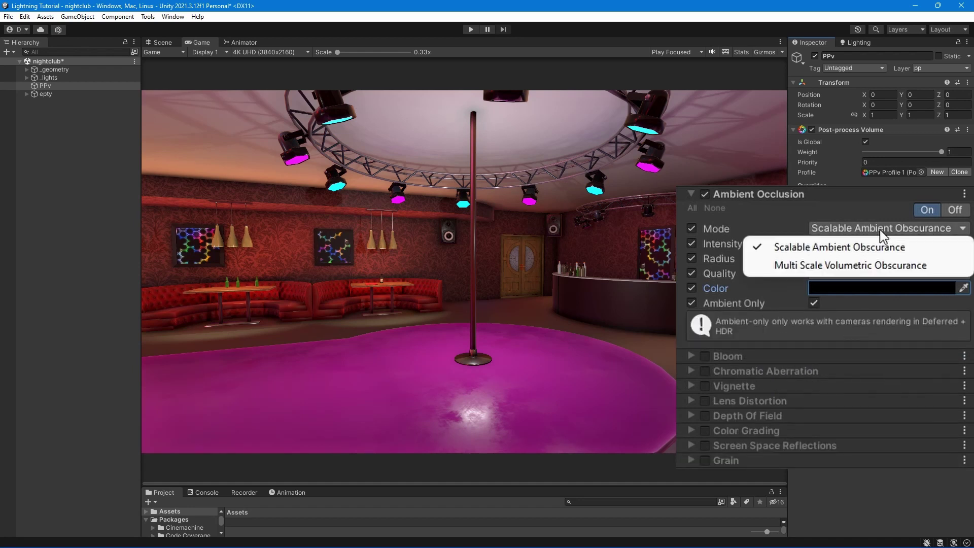
pyautogui.click(868, 263)
pyautogui.moveTo(887, 243); pyautogui.dragTo(839, 259)
pyautogui.click(692, 258)
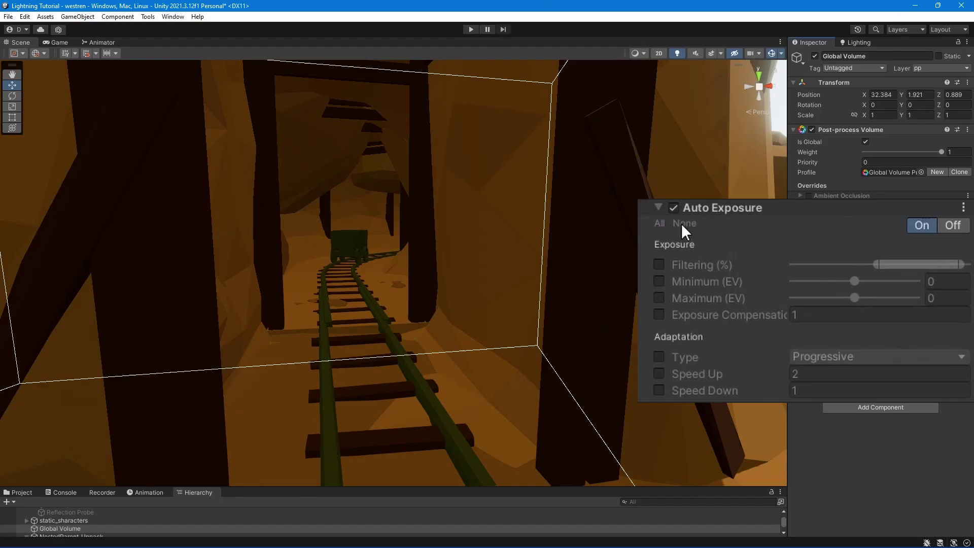
# - Override the Auto Exposure filtering range on the Global Volume and override Minimum (EV) with about -1.1
pyautogui.click(659, 265)
pyautogui.moveTo(919, 259); pyautogui.dragTo(846, 294)
pyautogui.click(659, 280)
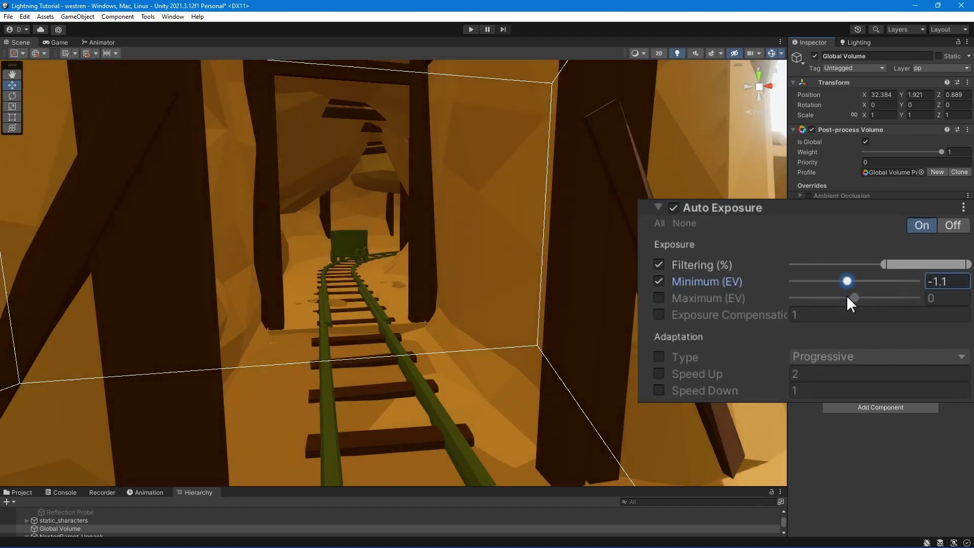
# - Override the Auto Exposure Maximum (EV) with about 4.5 and the exposure compensation with 0.5
pyautogui.click(659, 298)
pyautogui.moveTo(854, 297); pyautogui.dragTo(884, 301)
pyautogui.click(659, 315)
pyautogui.click(828, 314)
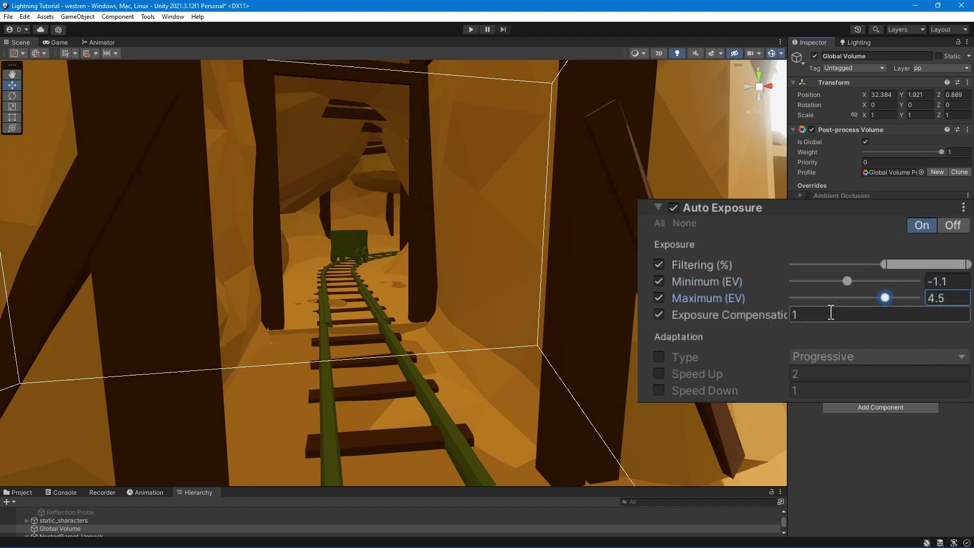
pyautogui.write('.5')
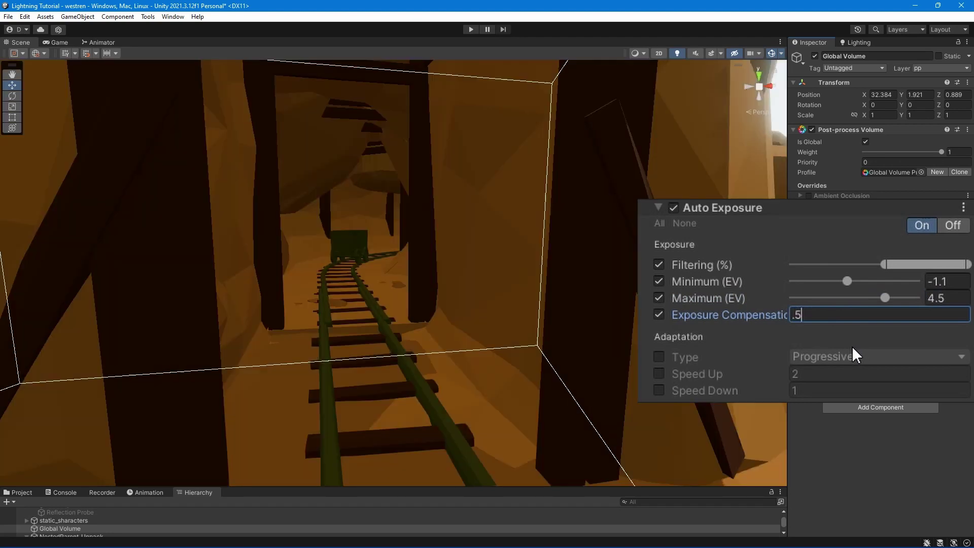
# - Override the Auto Exposure adaptation type with Progressive, enable the Speed Up and Speed Down overrides, and set Speed Up to 0.5
pyautogui.click(661, 357)
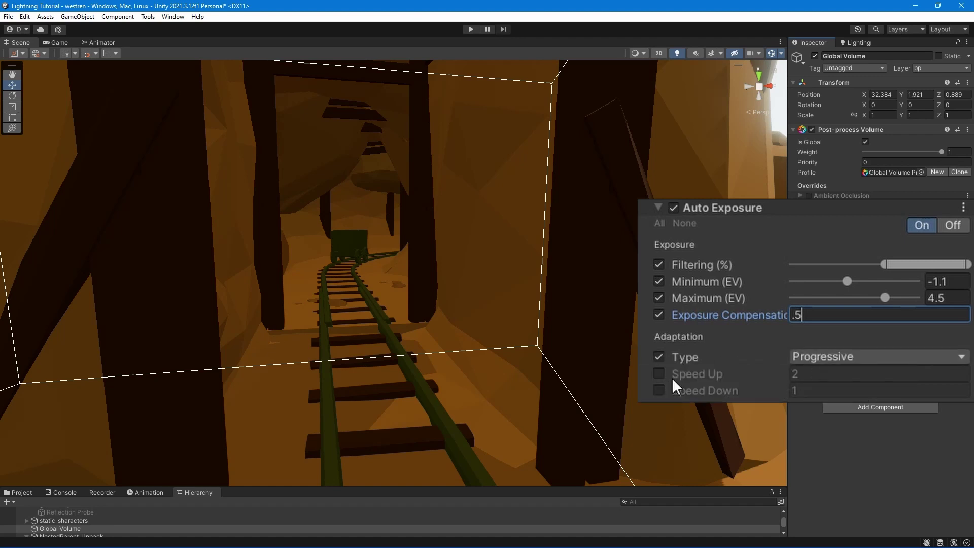
pyautogui.click(658, 374)
pyautogui.click(659, 390)
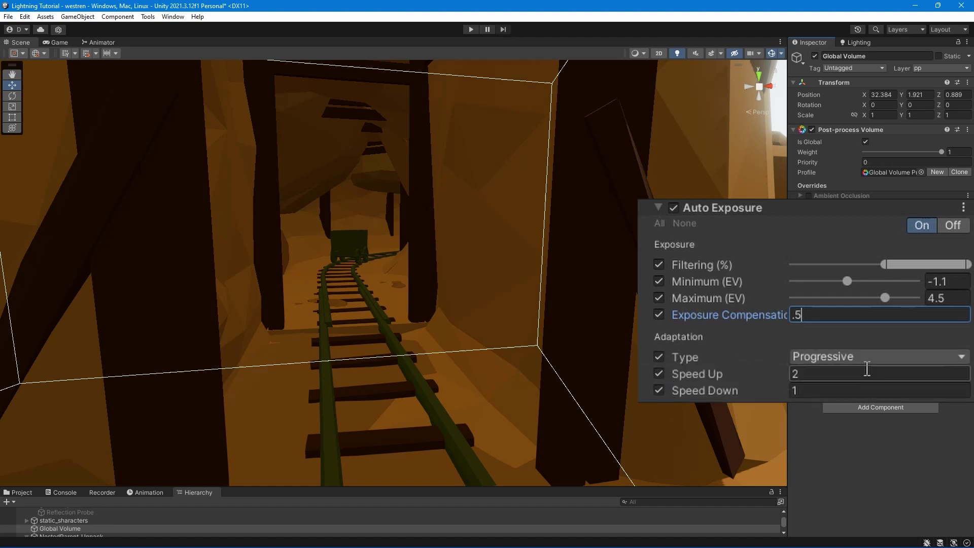
pyautogui.click(862, 374)
pyautogui.write('0.5')
pyautogui.press('Tab')
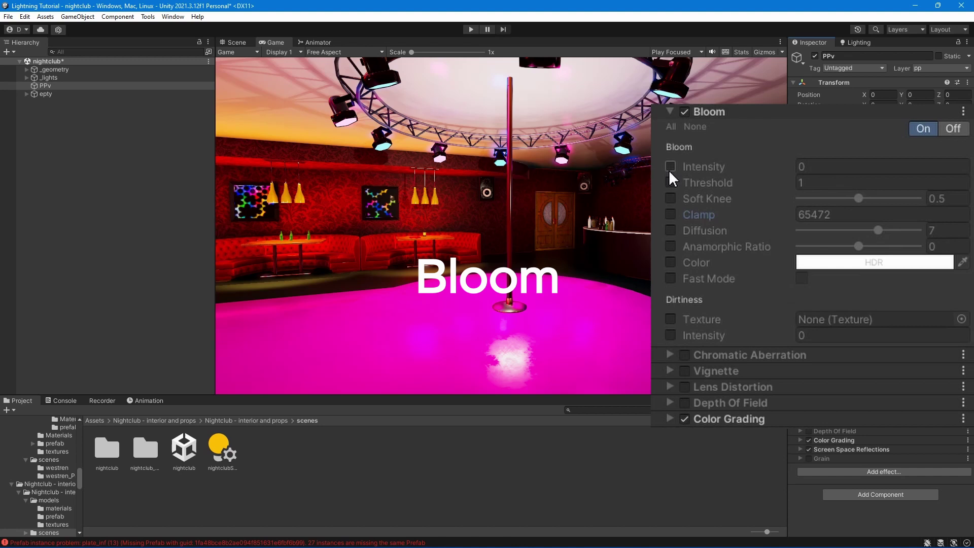
# - Override the Bloom intensity with about 5.02 and the threshold with about 2.48 on the PPv volume
pyautogui.click(670, 166)
pyautogui.moveTo(729, 166); pyautogui.dragTo(862, 190)
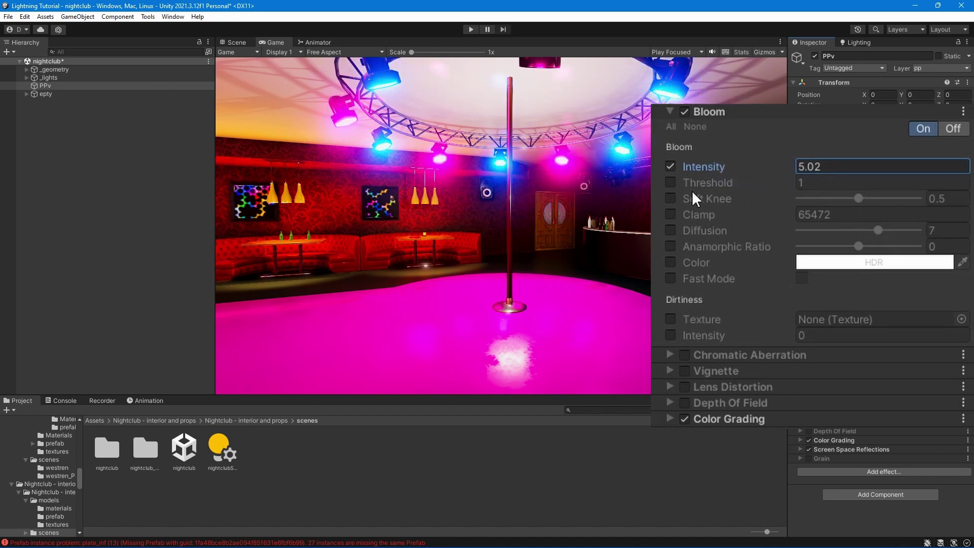
pyautogui.moveTo(714, 181); pyautogui.dragTo(764, 202)
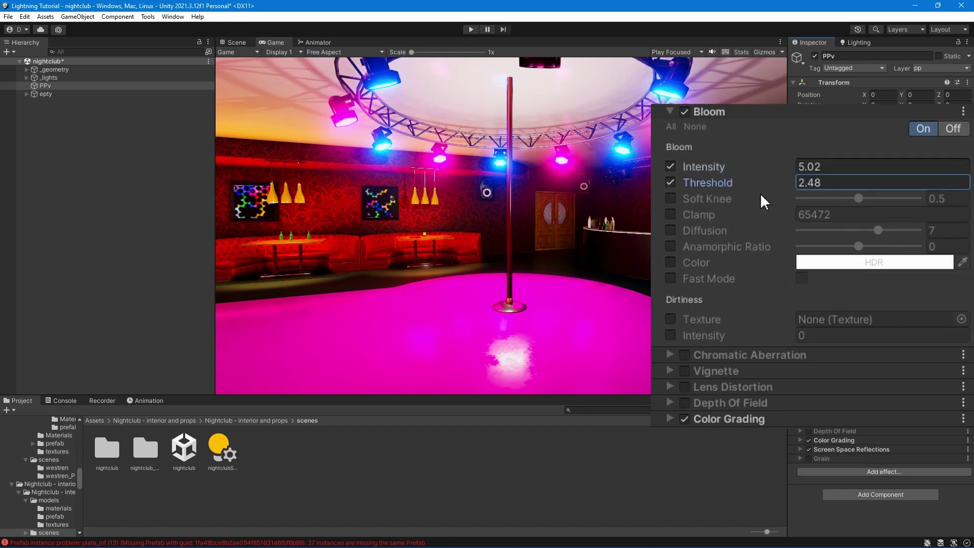
# - Override the Bloom soft knee with about 0.385 and the clamp with about 65487.59
pyautogui.click(670, 199)
pyautogui.moveTo(866, 201); pyautogui.dragTo(714, 192)
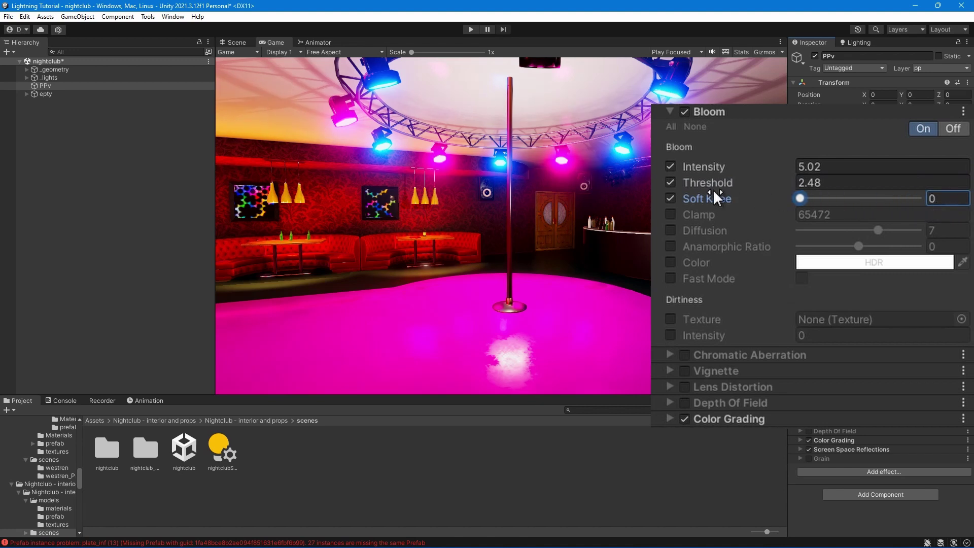
pyautogui.moveTo(806, 193); pyautogui.dragTo(850, 206)
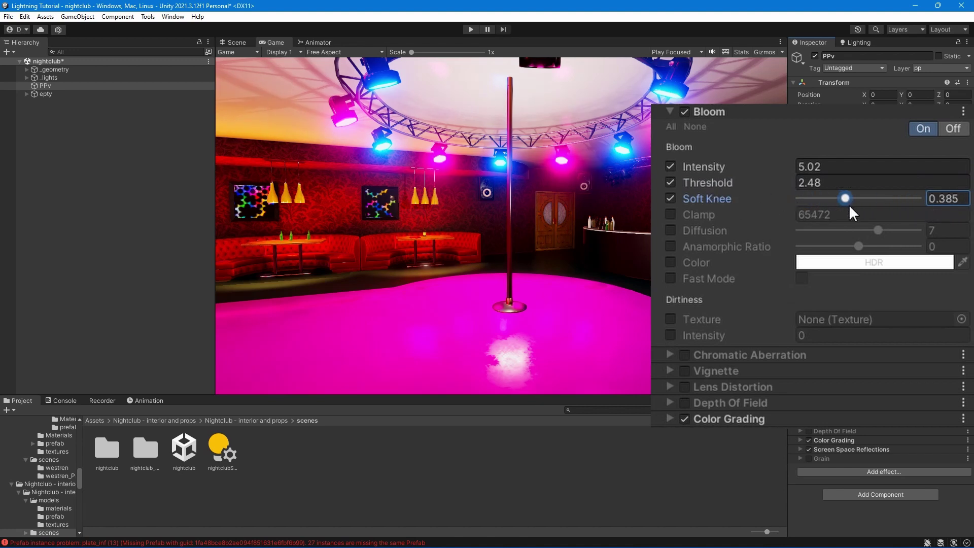
pyautogui.click(671, 214)
pyautogui.moveTo(713, 212); pyautogui.dragTo(768, 213)
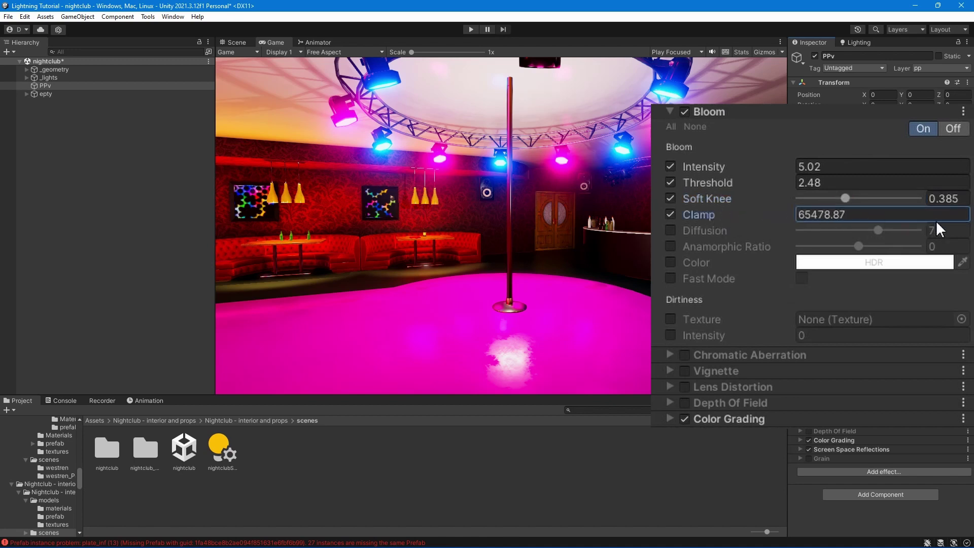
pyautogui.moveTo(937, 222); pyautogui.dragTo(131, 333)
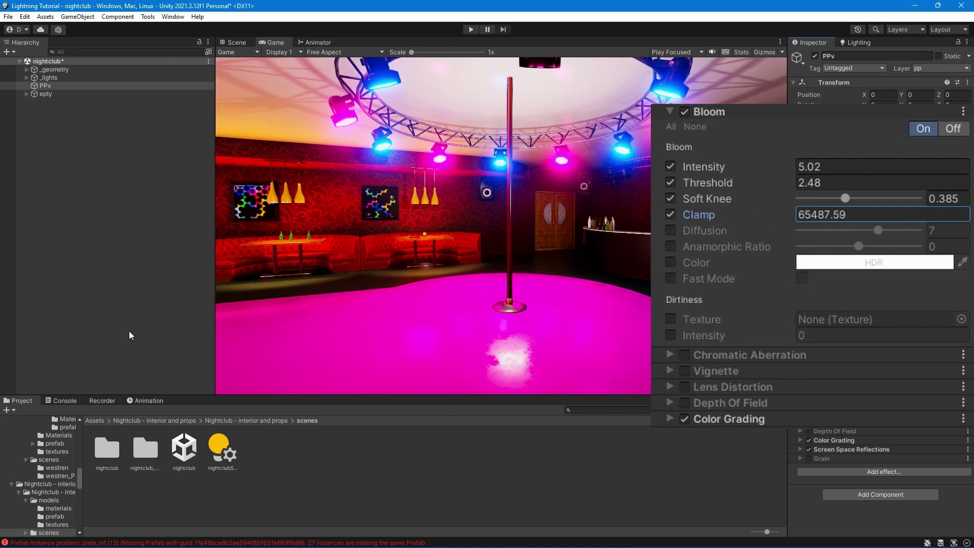
# - Override the Bloom diffusion with 10 and the anamorphic ratio with 1
pyautogui.click(671, 230)
pyautogui.moveTo(884, 233); pyautogui.dragTo(932, 221)
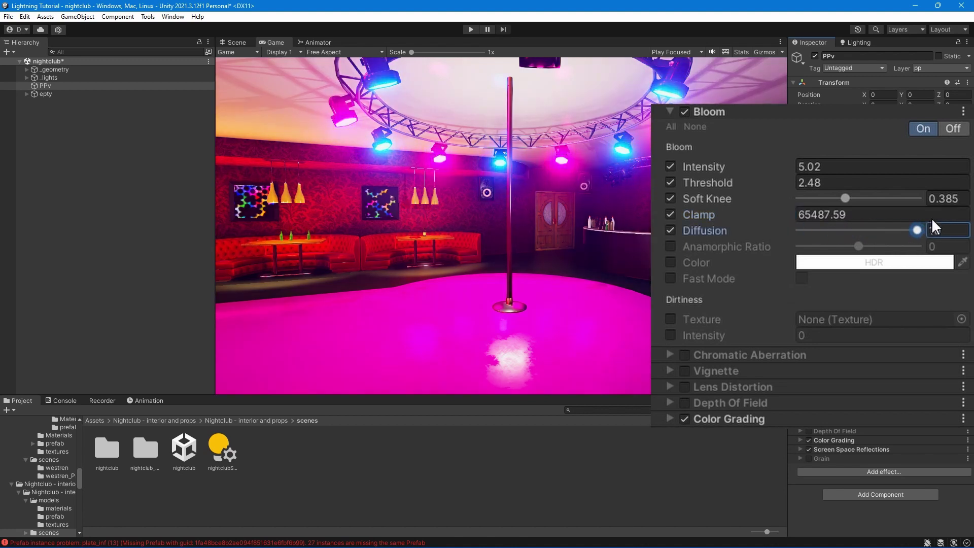
pyautogui.click(671, 245)
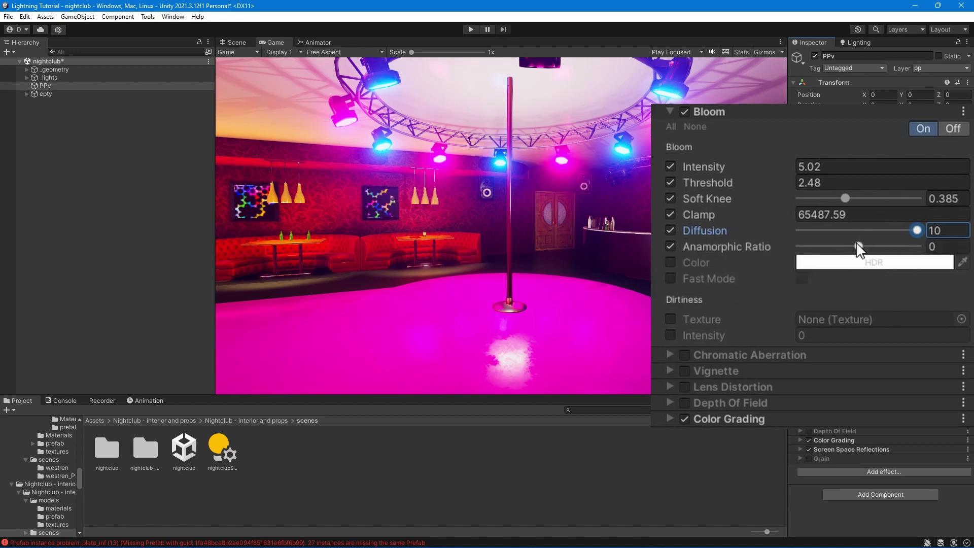
pyautogui.moveTo(860, 247); pyautogui.dragTo(946, 264)
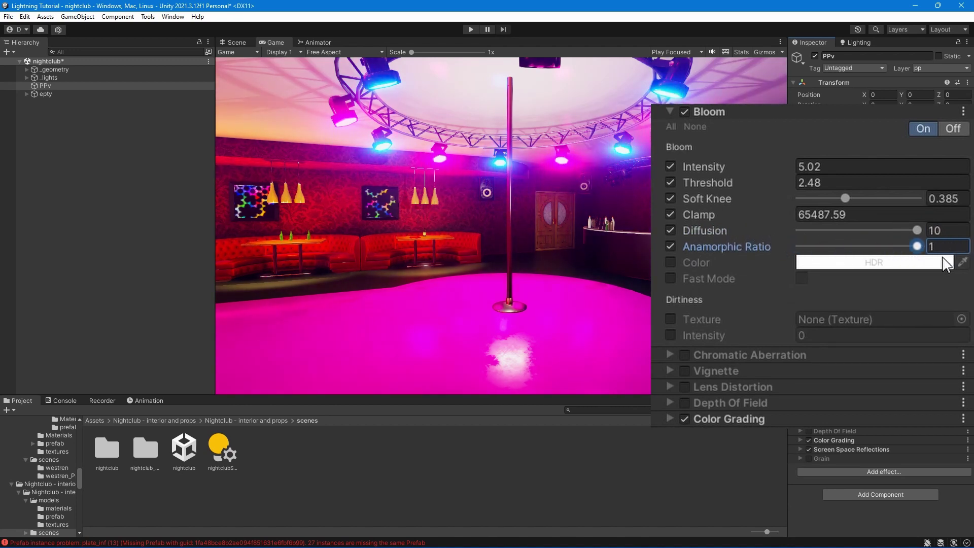
# - Override the Bloom color, try a bright green tint, and return the color to white
pyautogui.click(671, 262)
pyautogui.click(845, 264)
pyautogui.click(869, 187)
pyautogui.moveTo(878, 188); pyautogui.dragTo(915, 180)
pyautogui.click(848, 136)
pyautogui.moveTo(851, 142); pyautogui.dragTo(834, 141)
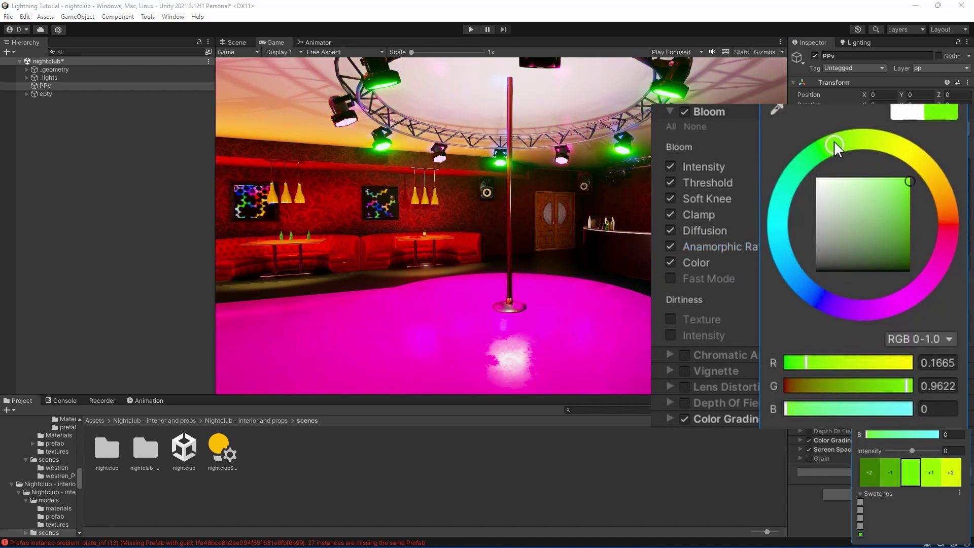
pyautogui.moveTo(892, 189); pyautogui.dragTo(793, 175)
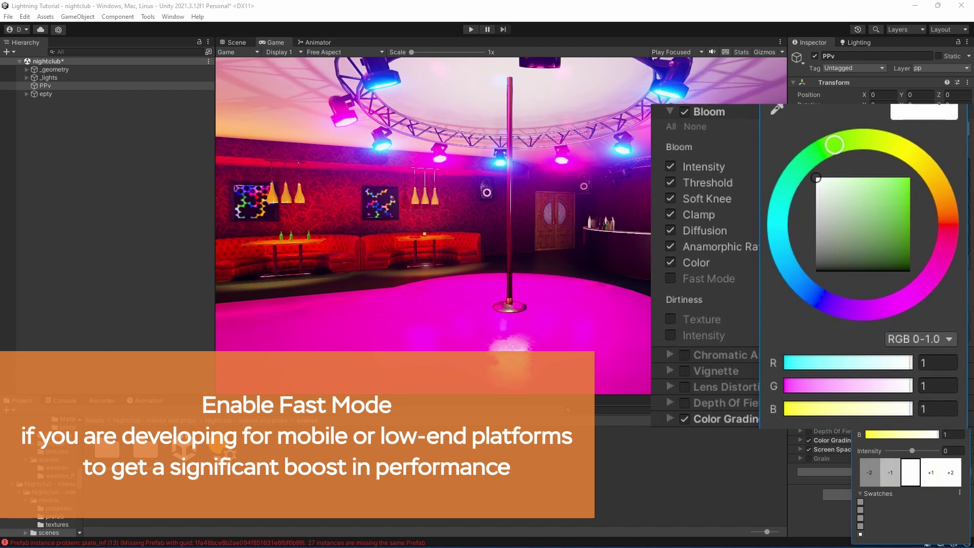
pyautogui.click(791, 193)
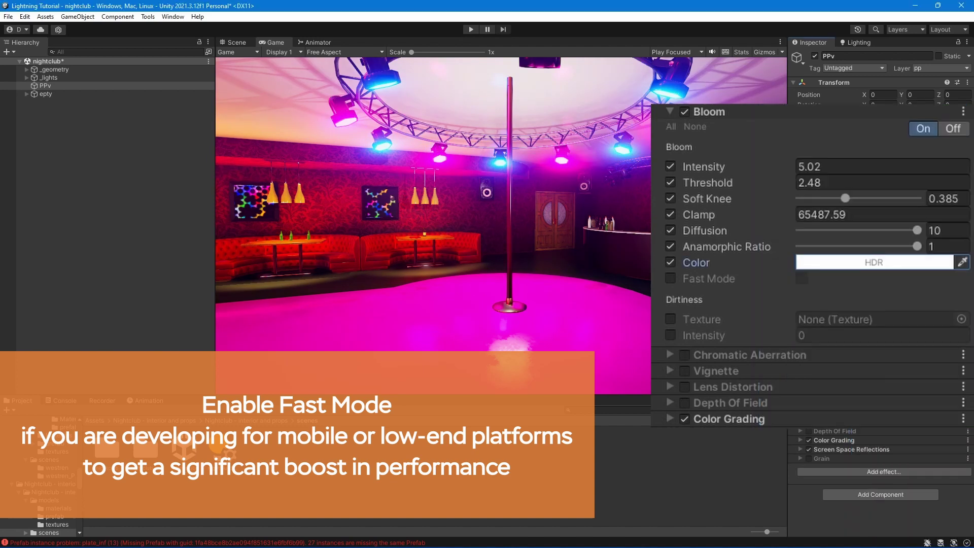
# - Enable the Bloom Fast Mode override, try Fast Mode, and leave the option switched off
pyautogui.click(669, 278)
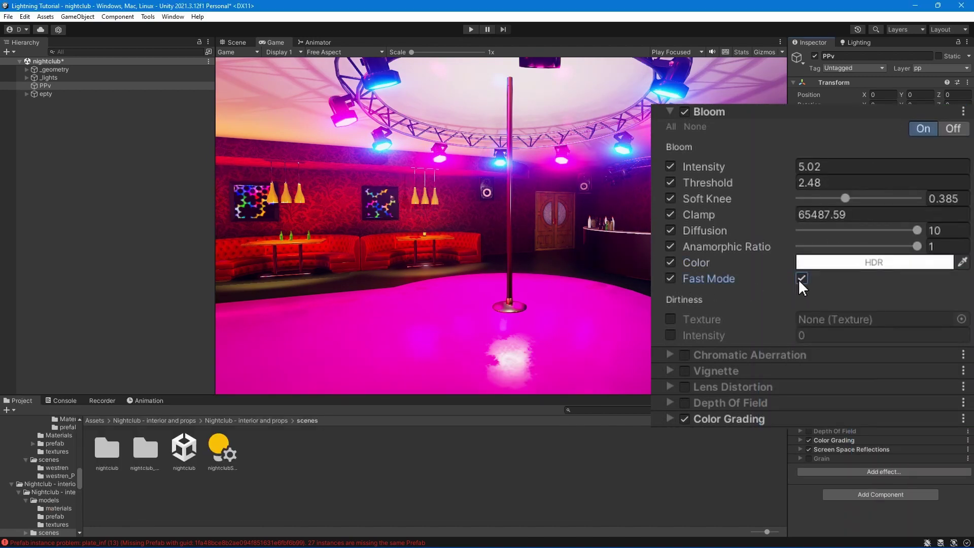
pyautogui.click(801, 279)
# - Override the Bloom dirtiness texture with LensDirt00 and override and adjust the dirtiness intensity
pyautogui.click(670, 320)
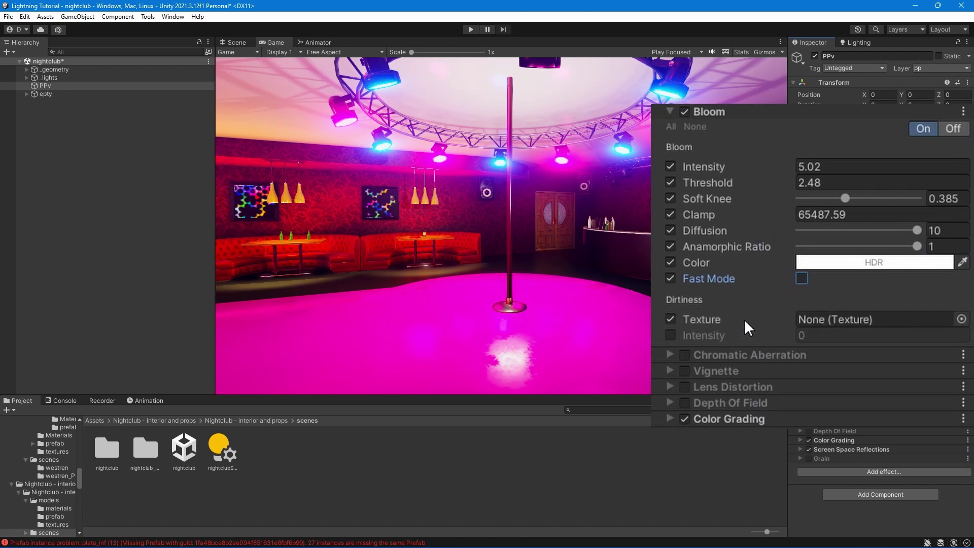
pyautogui.click(962, 319)
pyautogui.doubleClick(304, 249)
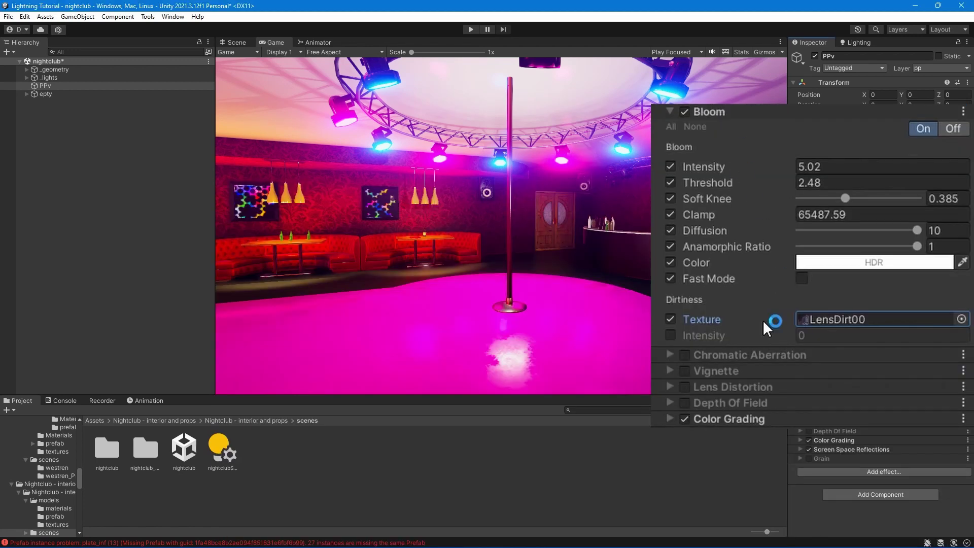
pyautogui.click(670, 335)
pyautogui.moveTo(746, 330); pyautogui.dragTo(651, 334)
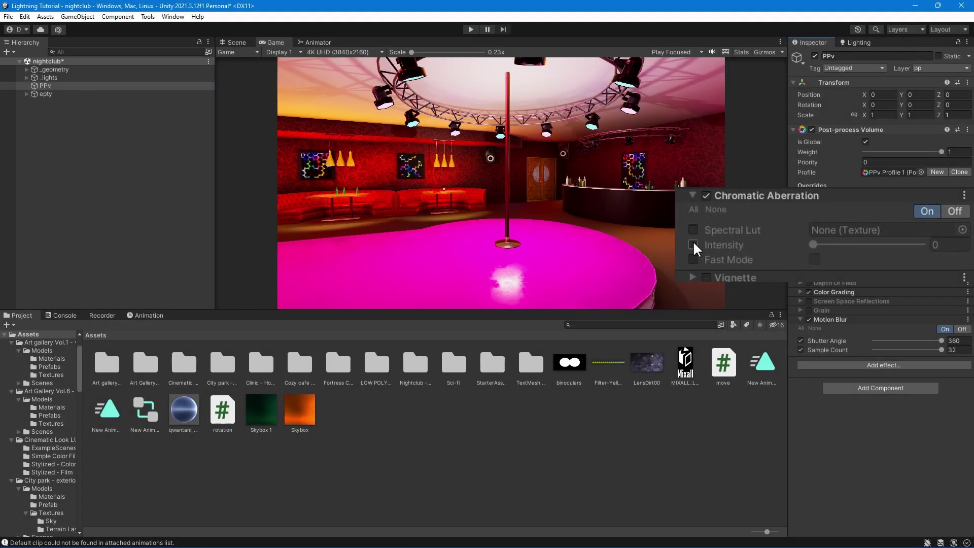
# - Override the Chromatic Aberration intensity with 1 and override Fast Mode with it switched on
pyautogui.click(693, 245)
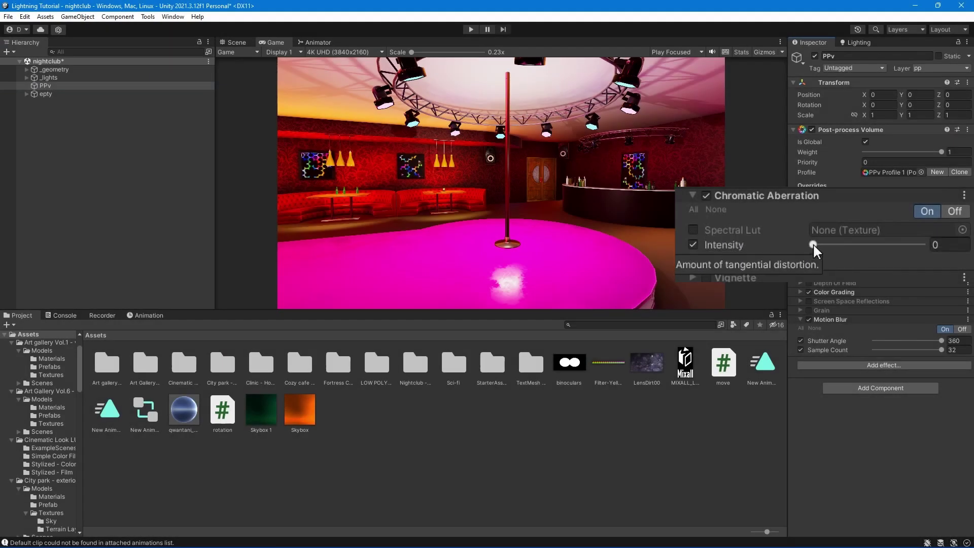
pyautogui.moveTo(814, 246); pyautogui.dragTo(941, 248)
pyautogui.click(693, 259)
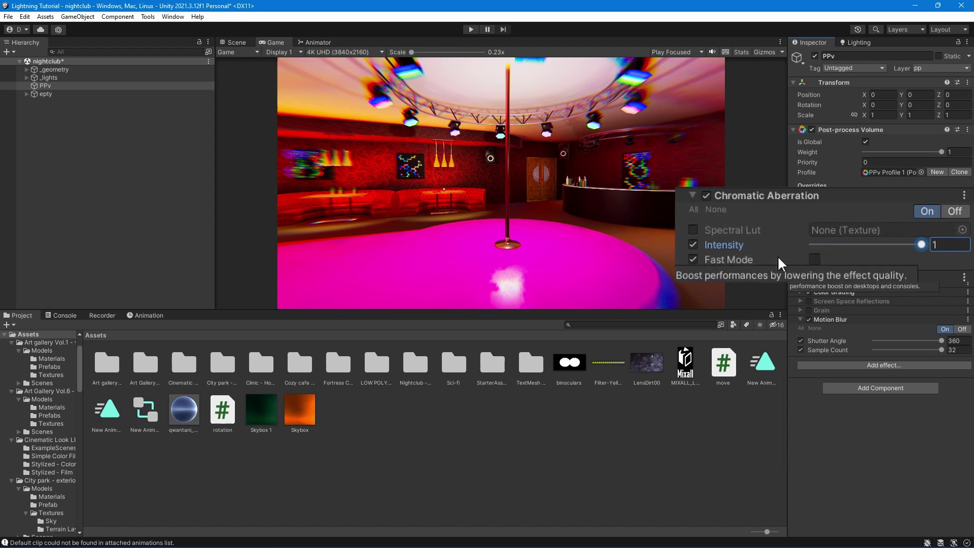
pyautogui.click(814, 259)
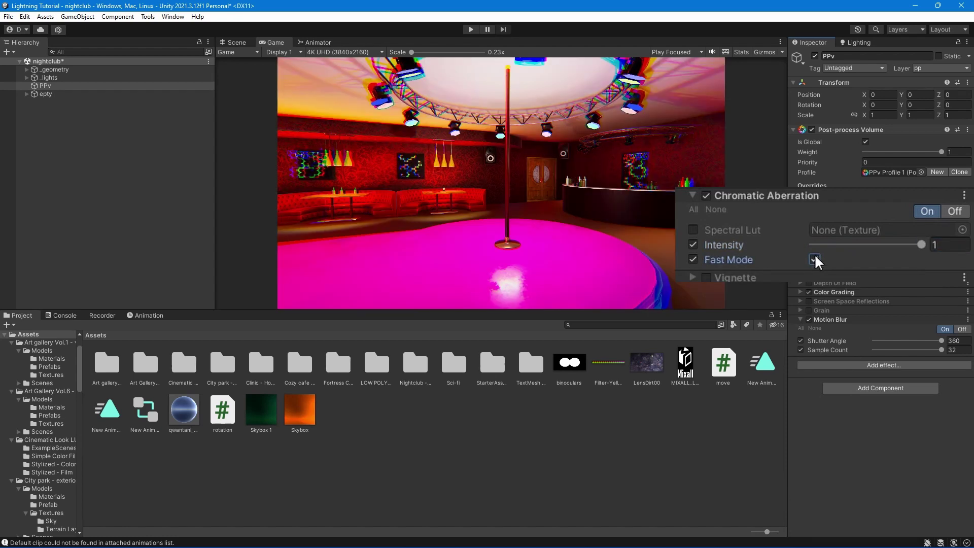
# - Override the Chromatic Aberration Spectral Lut with the Filter-Yellow-Heavy texture from the project assets
pyautogui.click(693, 230)
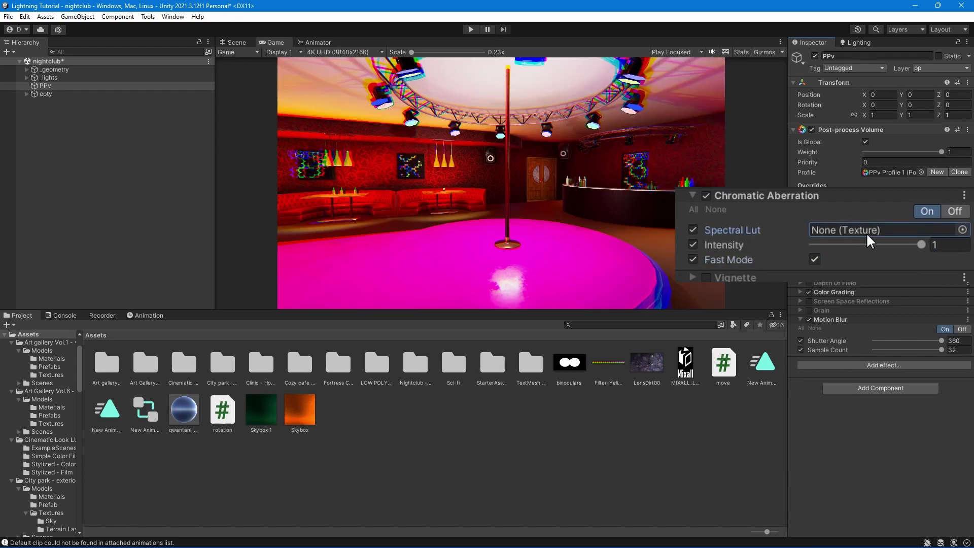
pyautogui.moveTo(608, 362); pyautogui.dragTo(843, 238)
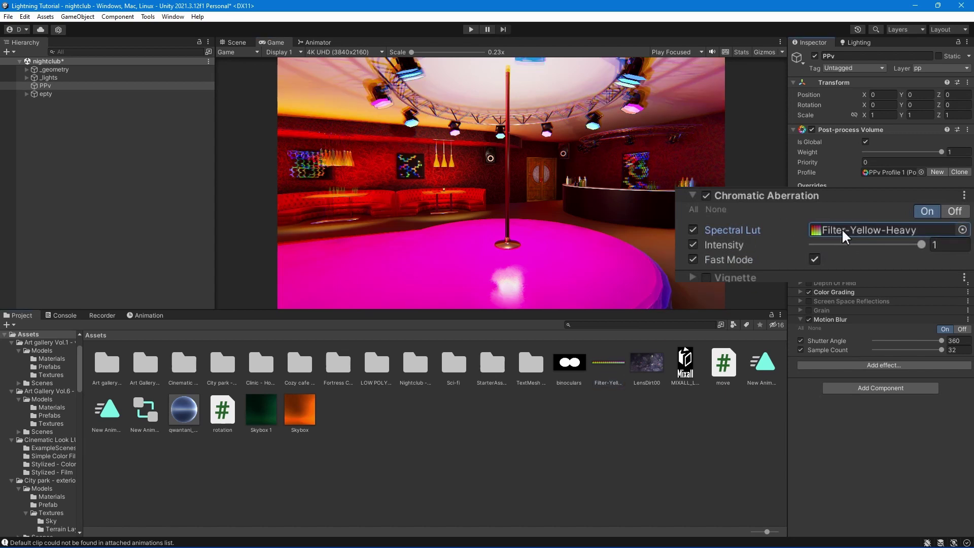
# - Inspect the Filter-Yellow-Heavy texture's preview, reselect the PPv volume and readjust the Chromatic Aberration intensity
pyautogui.click(609, 363)
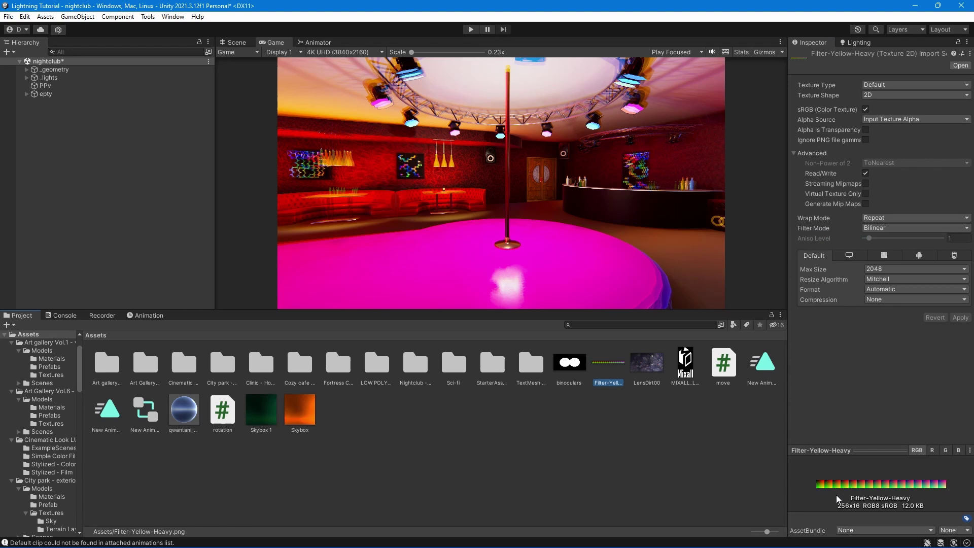
pyautogui.click(101, 86)
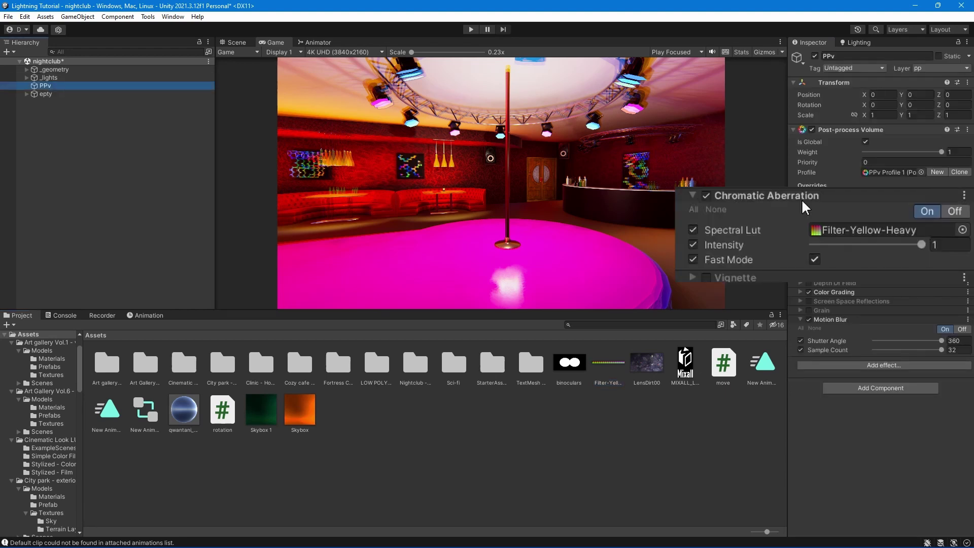
pyautogui.moveTo(919, 245); pyautogui.dragTo(951, 256)
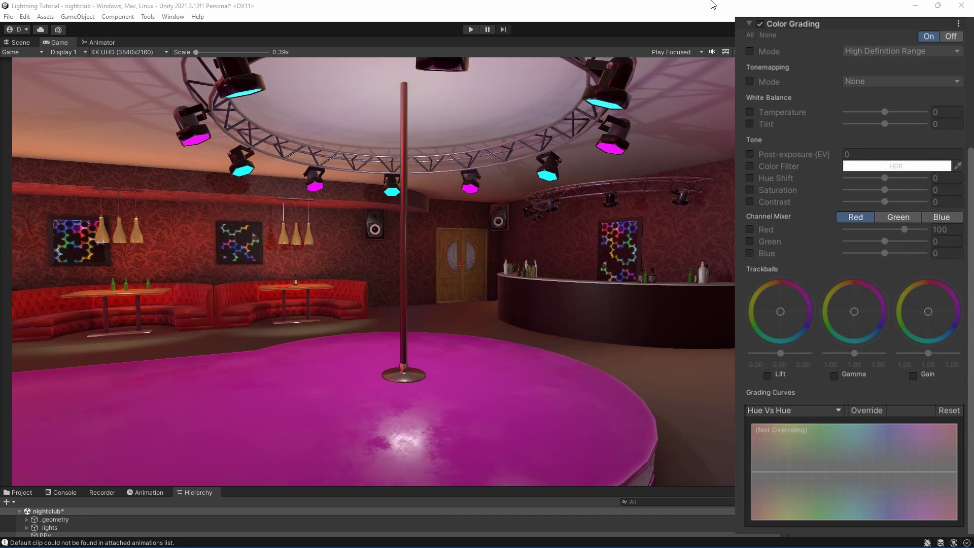
# - Override the Color Grading mode, try Low Definition Range, and set the mode to High Definition Range
pyautogui.click(713, 4)
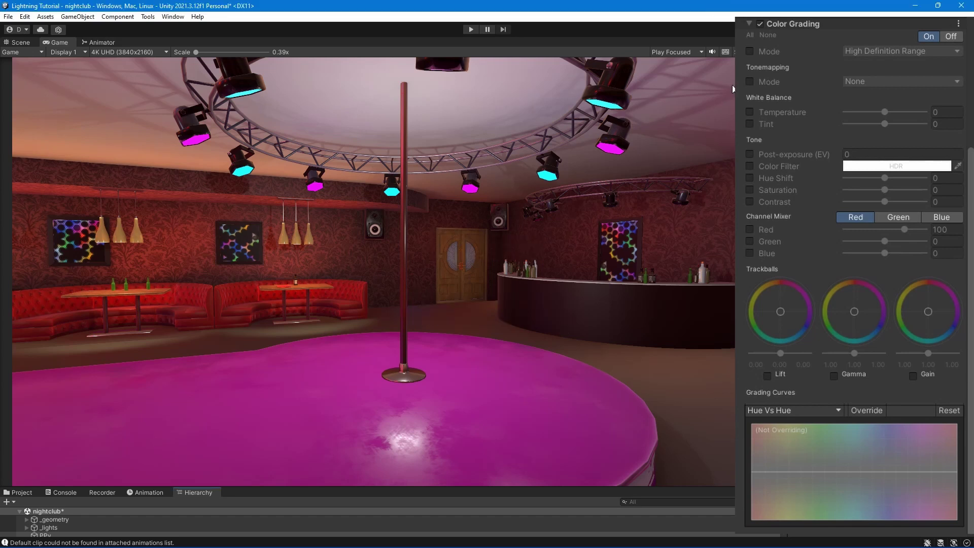
pyautogui.click(750, 52)
pyautogui.click(921, 50)
pyautogui.click(922, 64)
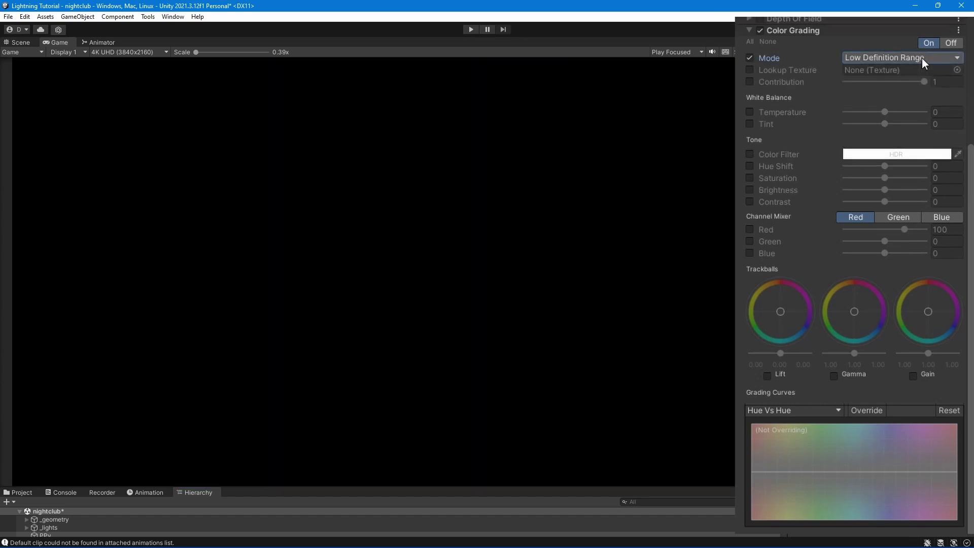
pyautogui.click(920, 56)
pyautogui.click(924, 81)
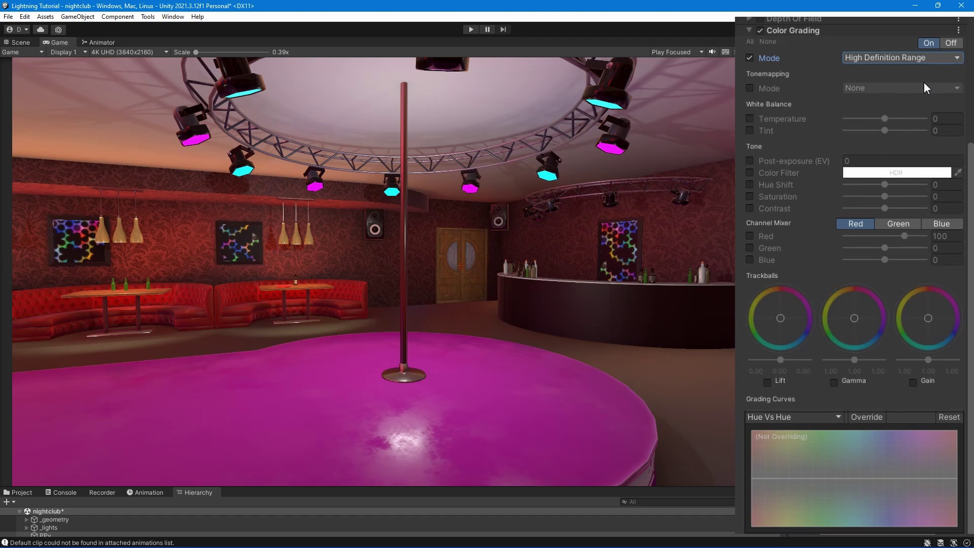
# - Override the Color Grading tonemapping mode and set it to ACES
pyautogui.click(749, 88)
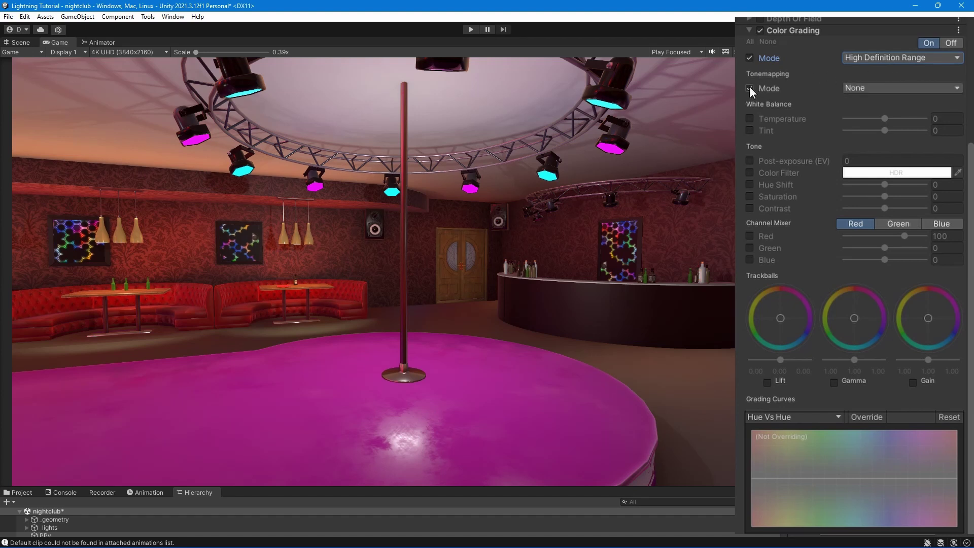
pyautogui.click(869, 90)
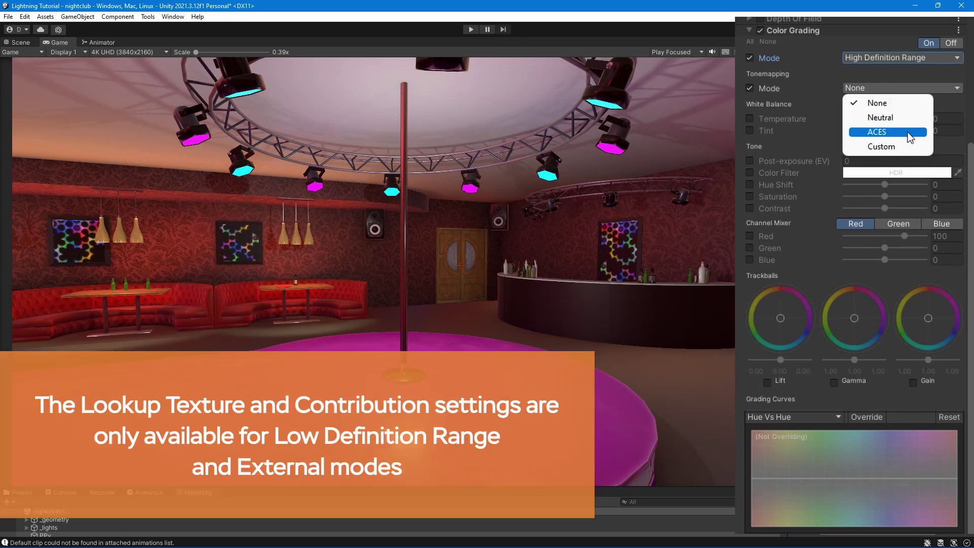
pyautogui.click(908, 131)
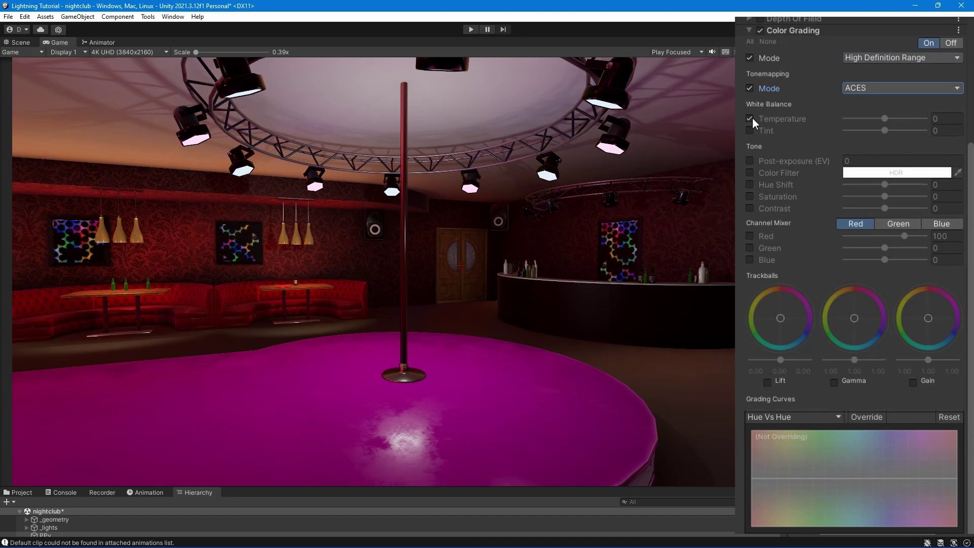
# - Try overriding the White Balance with a temperature of 18 and a tint of 8
pyautogui.click(751, 118)
pyautogui.moveTo(886, 119)
pyautogui.mouseDown()
pyautogui.moveTo(904, 122)
pyautogui.moveTo(836, 124)
pyautogui.moveTo(895, 126)
pyautogui.mouseUp()
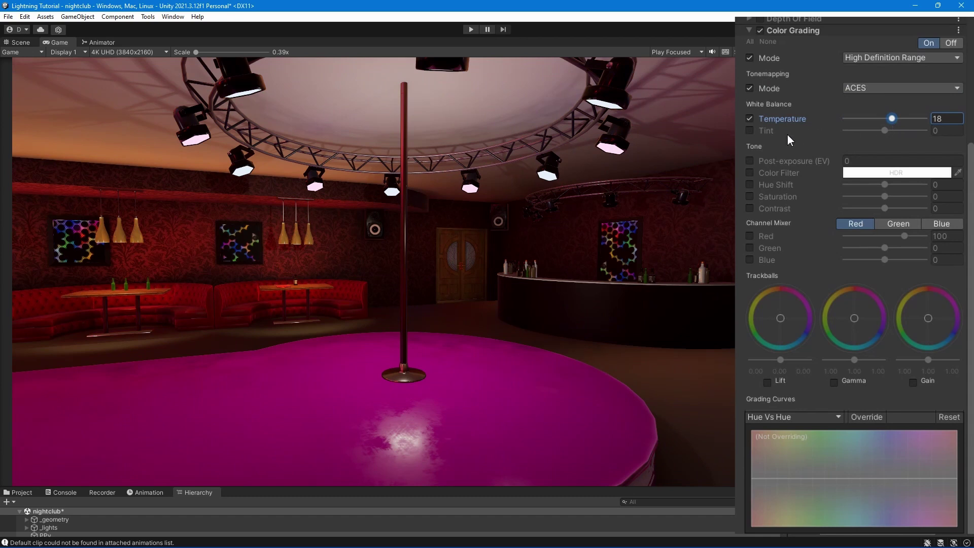
pyautogui.moveTo(880, 133); pyautogui.dragTo(888, 131)
# - Override the Color Grading post-exposure with 1.59 EV
pyautogui.click(749, 161)
pyautogui.moveTo(795, 163); pyautogui.dragTo(826, 161)
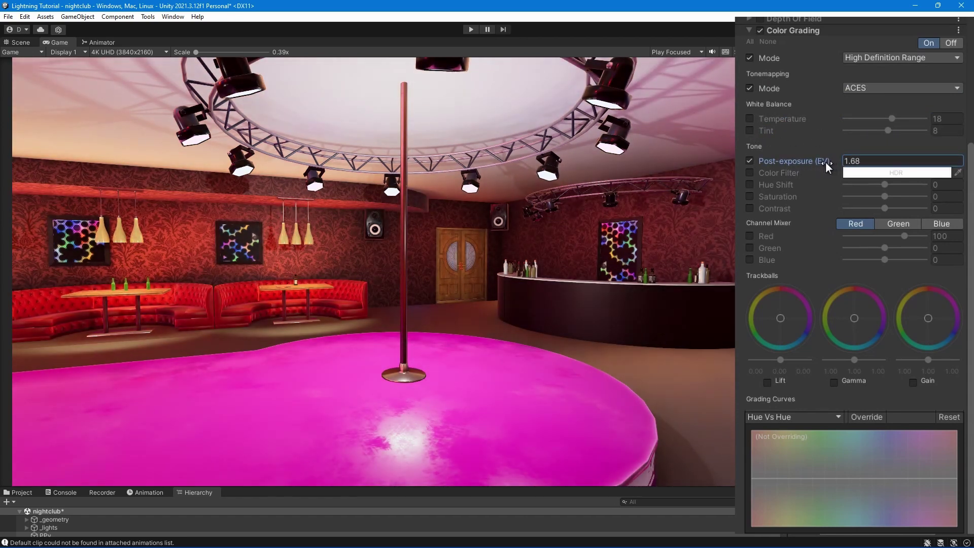
# - Try a golden-yellow HDR Color Filter brightened by one exposure stop, and switch its override off
pyautogui.click(749, 172)
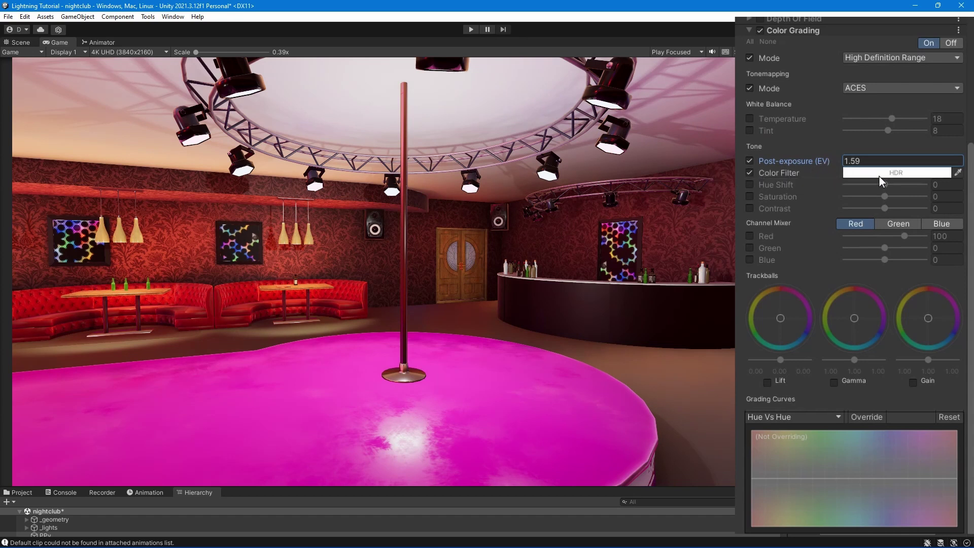
pyautogui.click(896, 172)
pyautogui.click(891, 265)
pyautogui.moveTo(897, 257)
pyautogui.mouseDown()
pyautogui.moveTo(921, 284)
pyautogui.moveTo(865, 295)
pyautogui.moveTo(864, 274)
pyautogui.mouseUp()
pyautogui.click(944, 233)
pyautogui.click(916, 258)
pyautogui.click(913, 472)
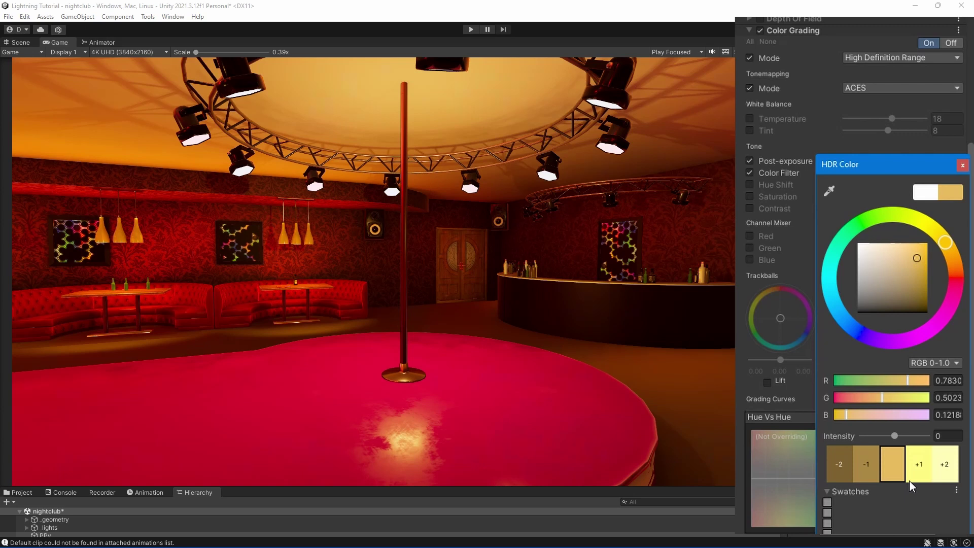
pyautogui.click(963, 166)
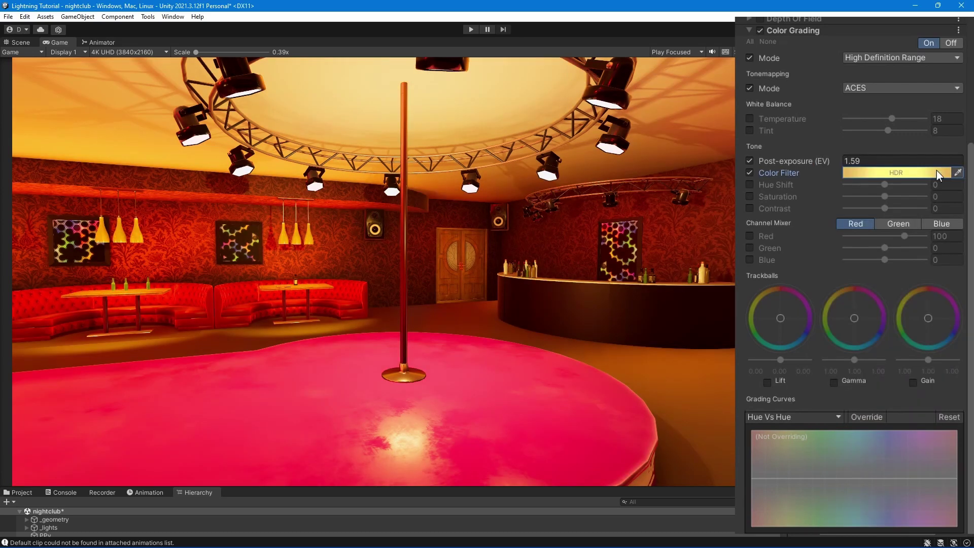
pyautogui.click(749, 173)
# - Try a Hue Shift of -15 and a Saturation of -100, switching each override off after testing
pyautogui.click(749, 185)
pyautogui.moveTo(884, 185); pyautogui.dragTo(771, 197)
pyautogui.click(750, 185)
pyautogui.click(749, 197)
pyautogui.click(750, 196)
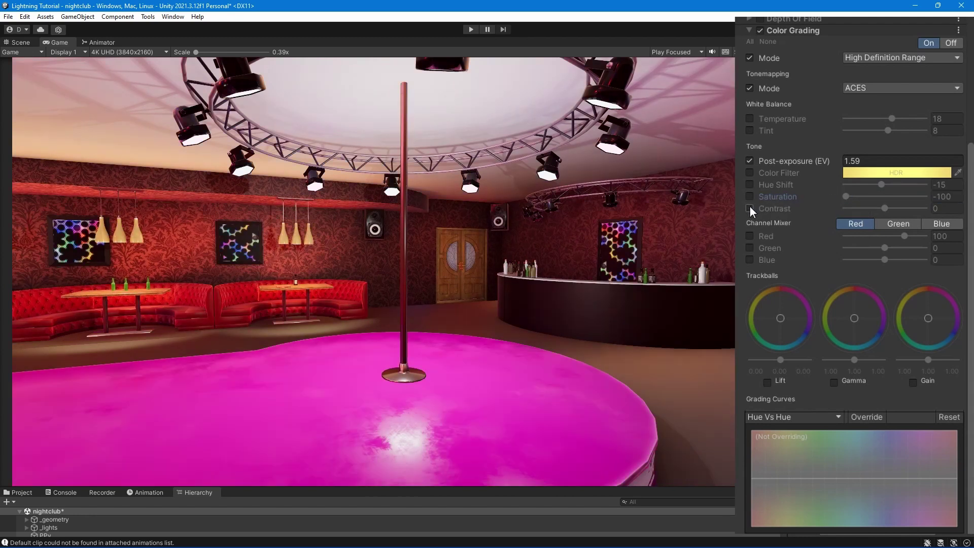
# - Try lowering the Contrast to -18 and switch its override off
pyautogui.click(750, 208)
pyautogui.moveTo(883, 208)
pyautogui.mouseDown()
pyautogui.moveTo(926, 212)
pyautogui.moveTo(848, 211)
pyautogui.moveTo(878, 210)
pyautogui.mouseUp()
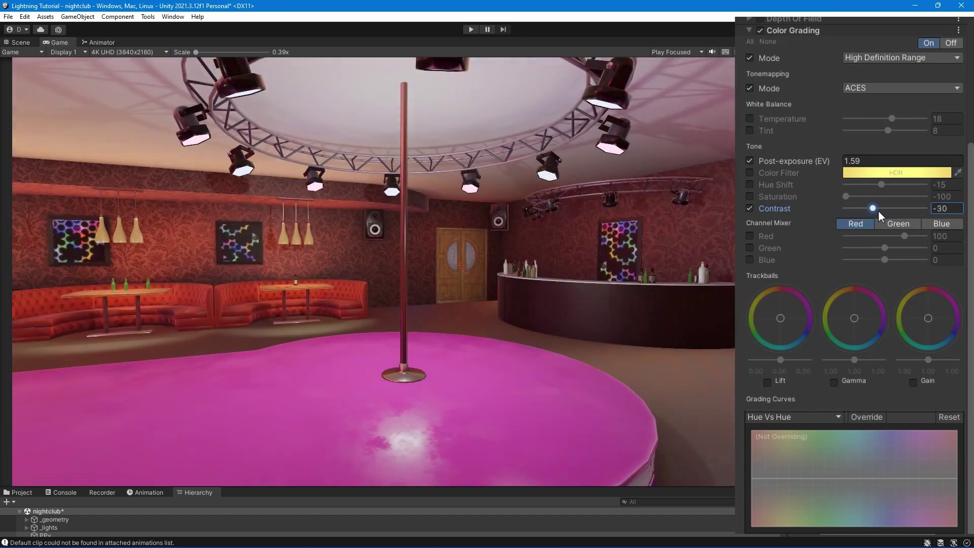
pyautogui.click(750, 208)
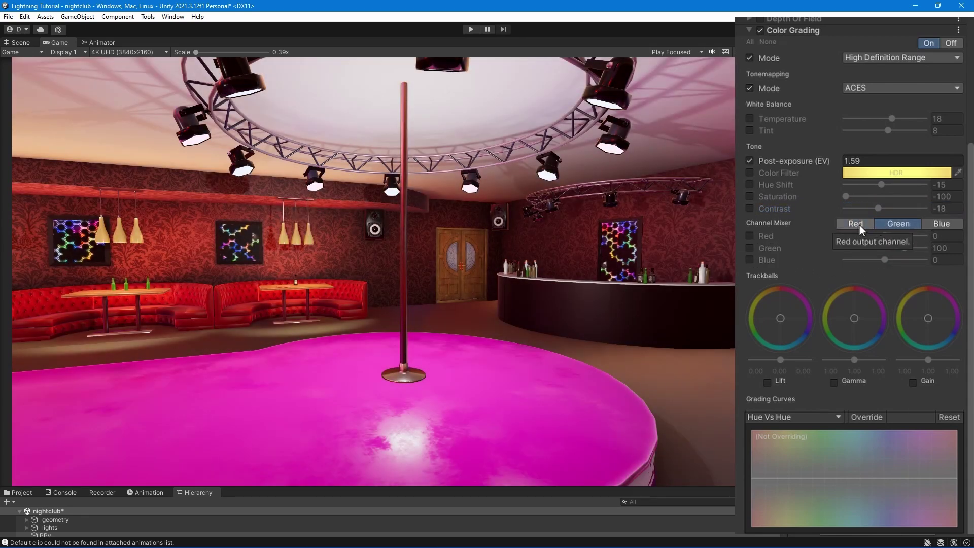
# - Try the red output of the Channel Mixer with Red at 56 and Green at -85, and switch both overrides off
pyautogui.click(750, 236)
pyautogui.moveTo(900, 238); pyautogui.dragTo(868, 247)
pyautogui.click(750, 247)
pyautogui.click(749, 236)
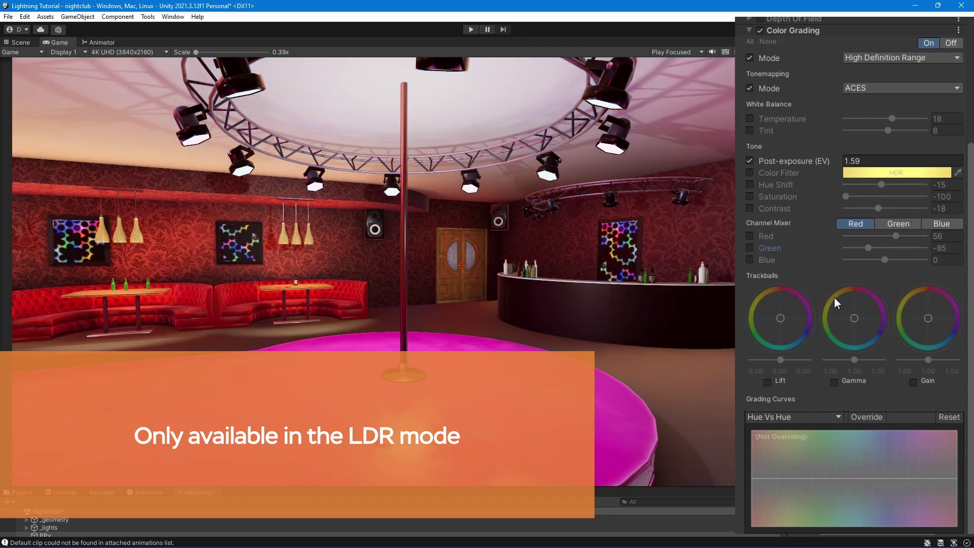
# - Override the Lift trackball, try a color shift and a slightly lower level, and reset it to neutral
pyautogui.click(767, 382)
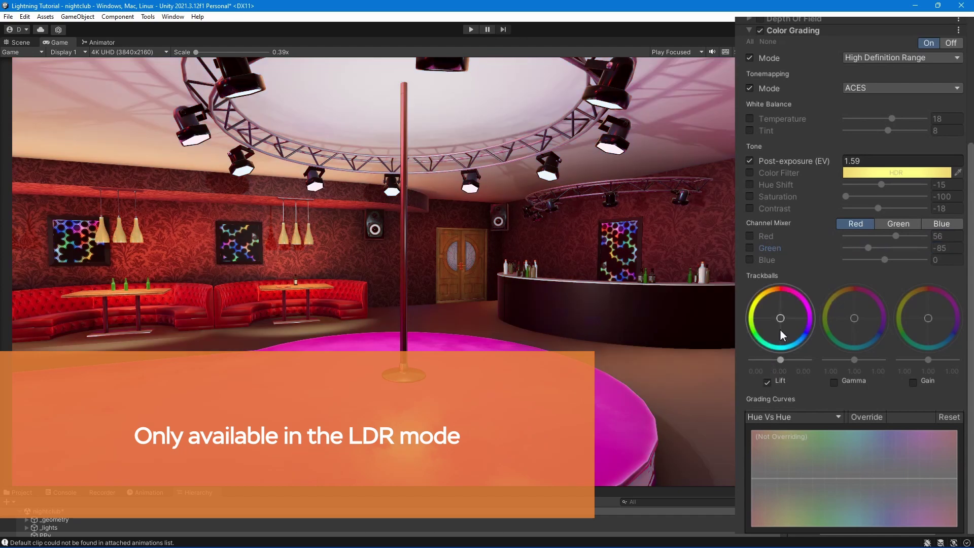
pyautogui.moveTo(780, 329)
pyautogui.mouseDown()
pyautogui.moveTo(811, 296)
pyautogui.moveTo(773, 334)
pyautogui.moveTo(769, 313)
pyautogui.mouseUp()
pyautogui.doubleClick(782, 318)
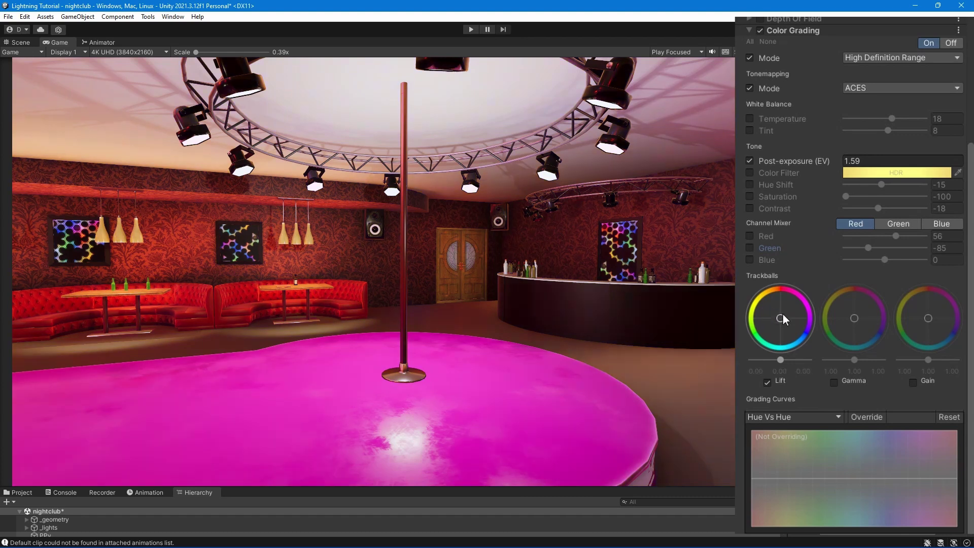
pyautogui.moveTo(781, 359)
pyautogui.mouseDown()
pyautogui.moveTo(793, 361)
pyautogui.moveTo(769, 358)
pyautogui.moveTo(780, 359)
pyautogui.mouseUp()
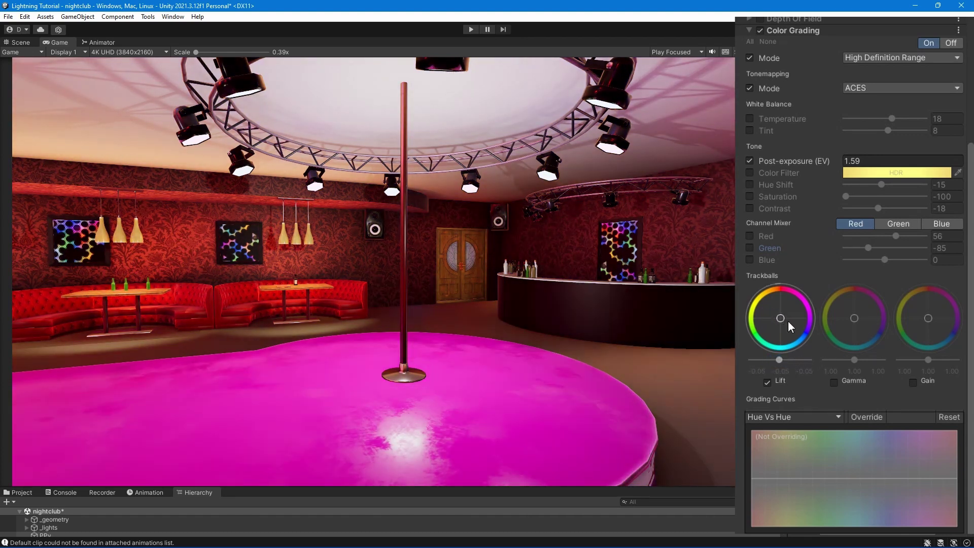
# - Override the Gamma and Gain trackballs, try a different gamma level and gain tint, and reset both to neutral
pyautogui.click(834, 382)
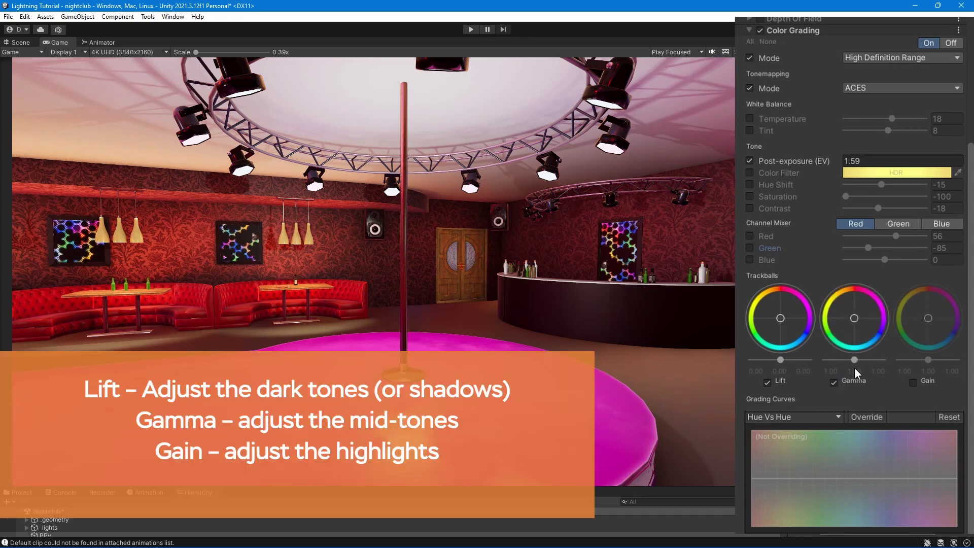
pyautogui.moveTo(855, 360); pyautogui.dragTo(850, 361)
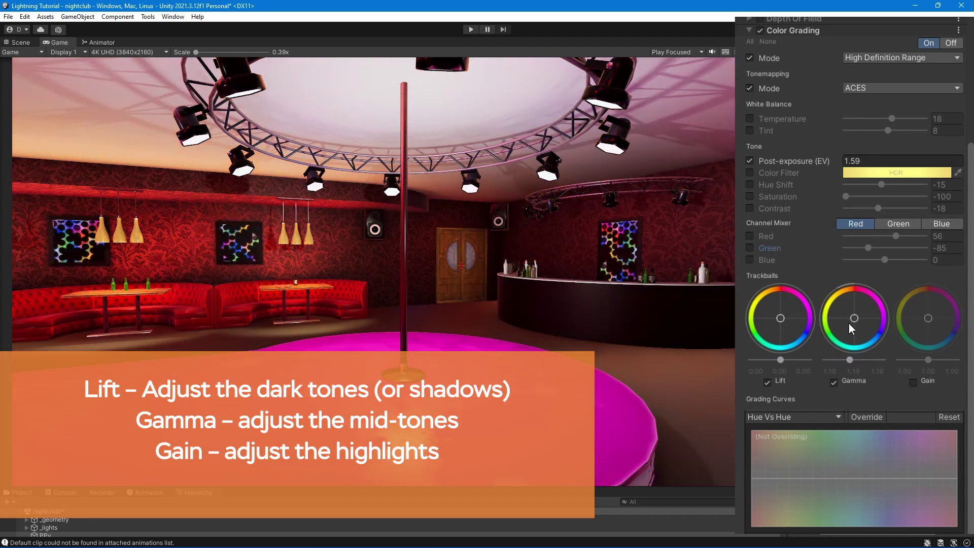
pyautogui.rightClick(851, 327)
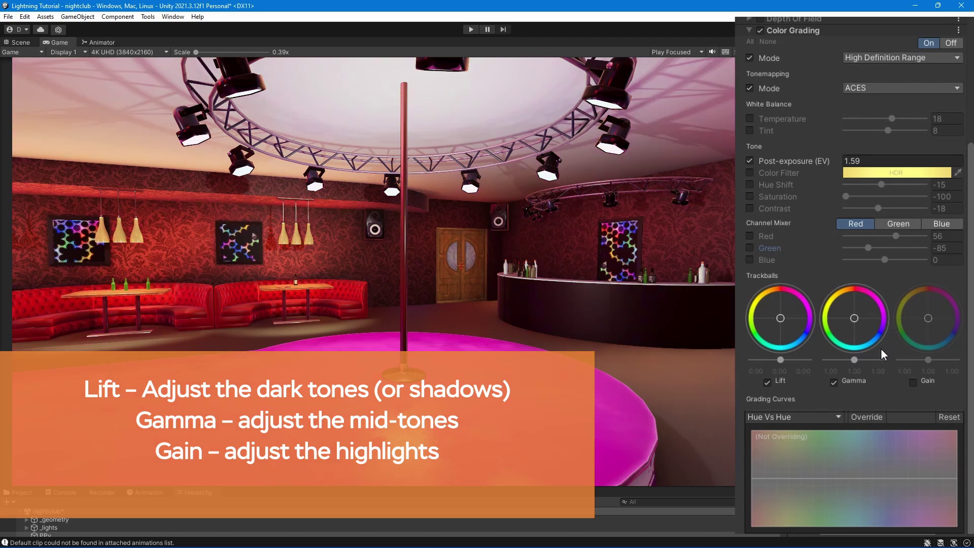
pyautogui.click(914, 381)
pyautogui.moveTo(914, 342); pyautogui.dragTo(927, 317)
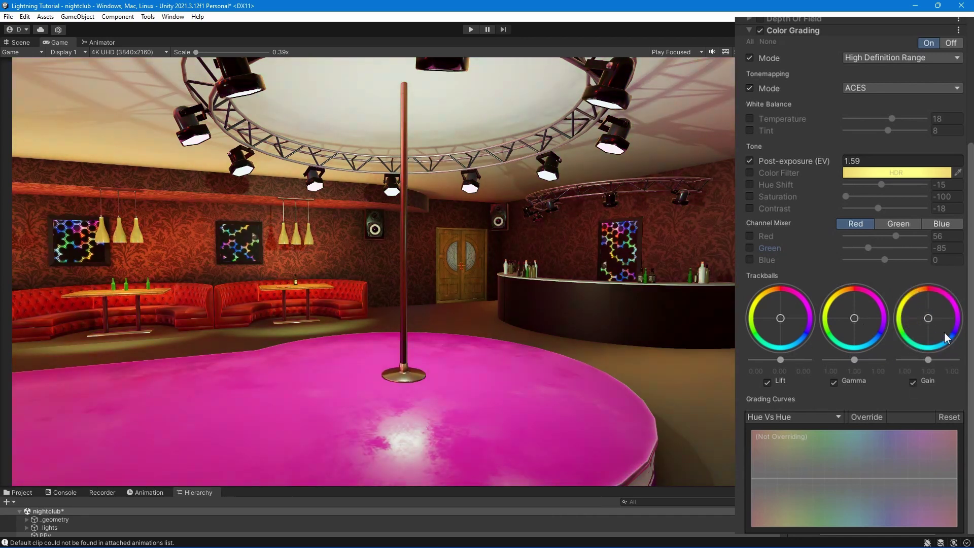
# - Override the Hue Vs Sat and Hue Vs Hue grading curves, leaving Hue Vs Hue shown for editing
pyautogui.scroll(-1, 893, 339)
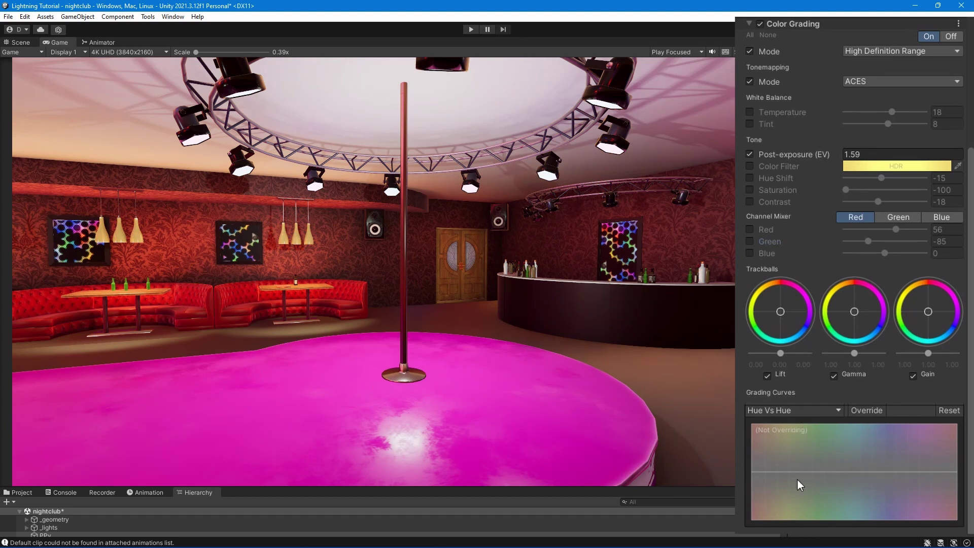
pyautogui.click(797, 411)
pyautogui.click(803, 506)
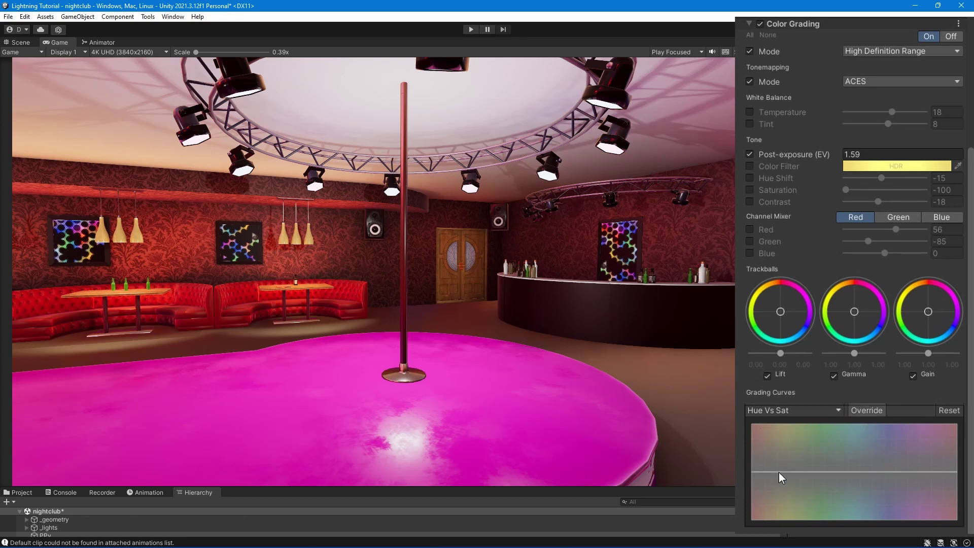
pyautogui.click(796, 410)
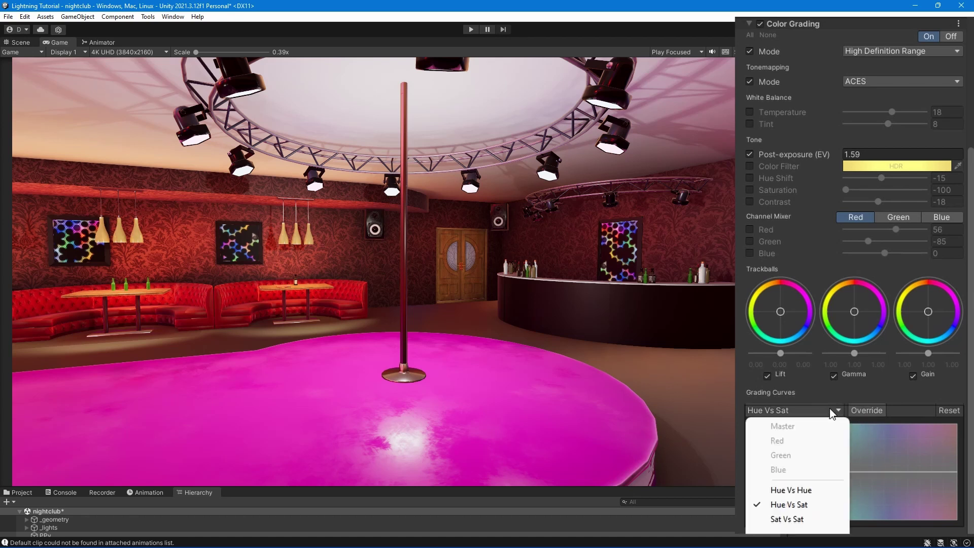
pyautogui.click(810, 490)
pyautogui.click(866, 409)
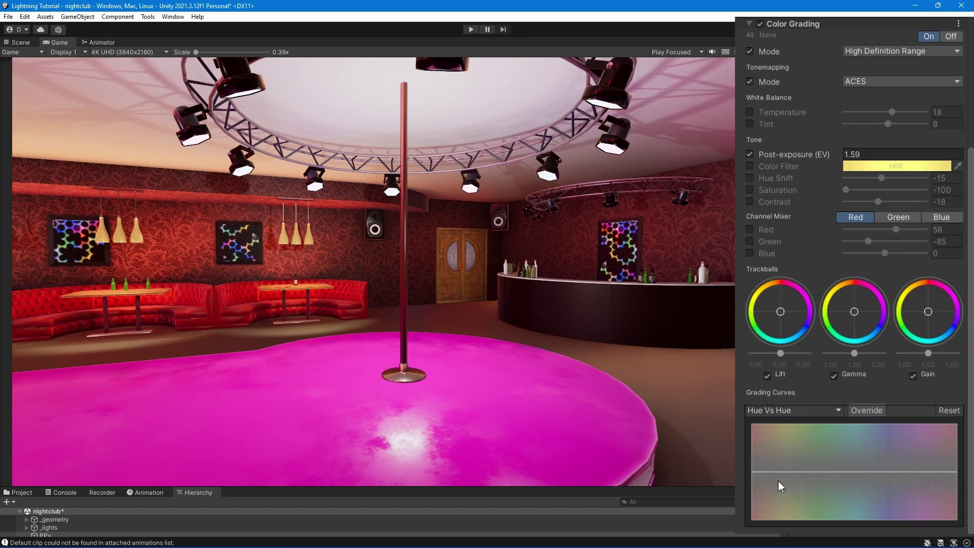
# - Add a key near each end of the Hue Vs Hue curve and move them down to shift the scene's hues
pyautogui.rightClick(775, 471)
pyautogui.click(786, 482)
pyautogui.moveTo(772, 519); pyautogui.dragTo(764, 497)
pyautogui.rightClick(942, 494)
pyautogui.click(933, 504)
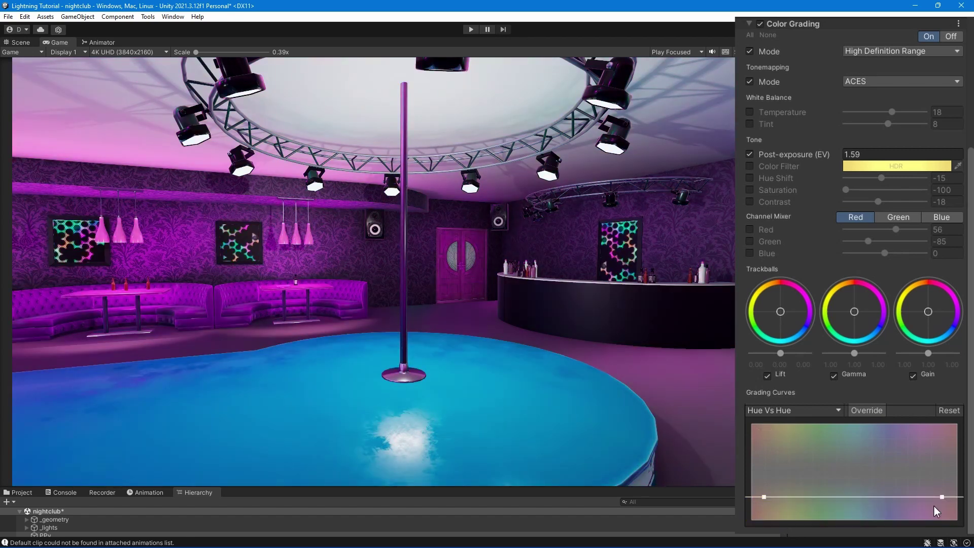
pyautogui.moveTo(939, 495); pyautogui.dragTo(842, 526)
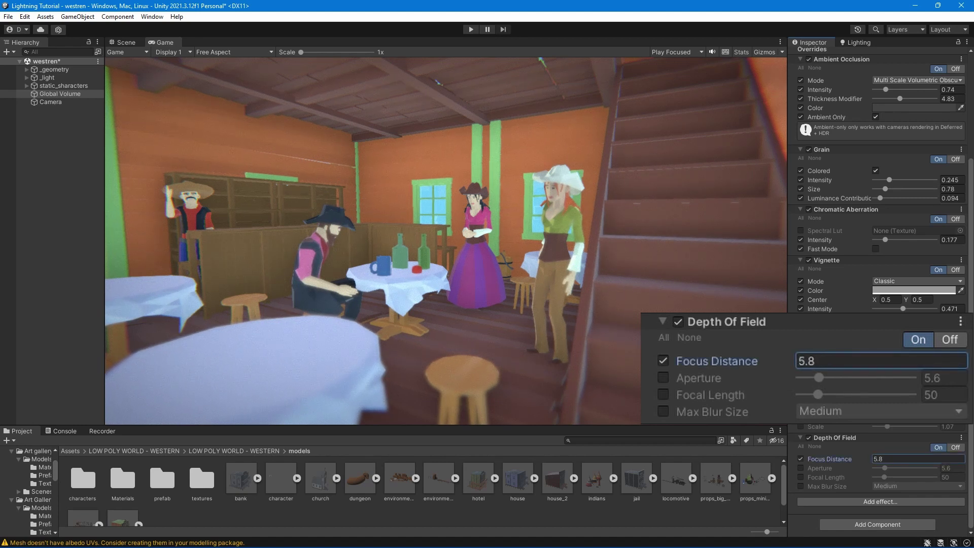
# - In the western scene's Depth Of Field, set the focus distance to 2.05, aperture to 3.5 and focal length to 45
pyautogui.click(801, 468)
pyautogui.moveTo(884, 467)
pyautogui.mouseDown()
pyautogui.moveTo(933, 467)
pyautogui.moveTo(897, 468)
pyautogui.mouseUp()
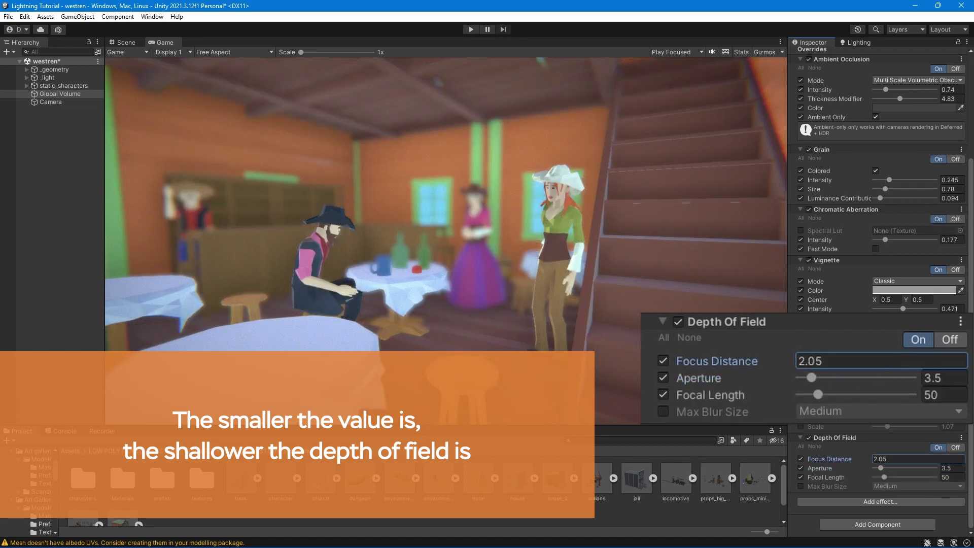
pyautogui.moveTo(884, 477); pyautogui.dragTo(883, 476)
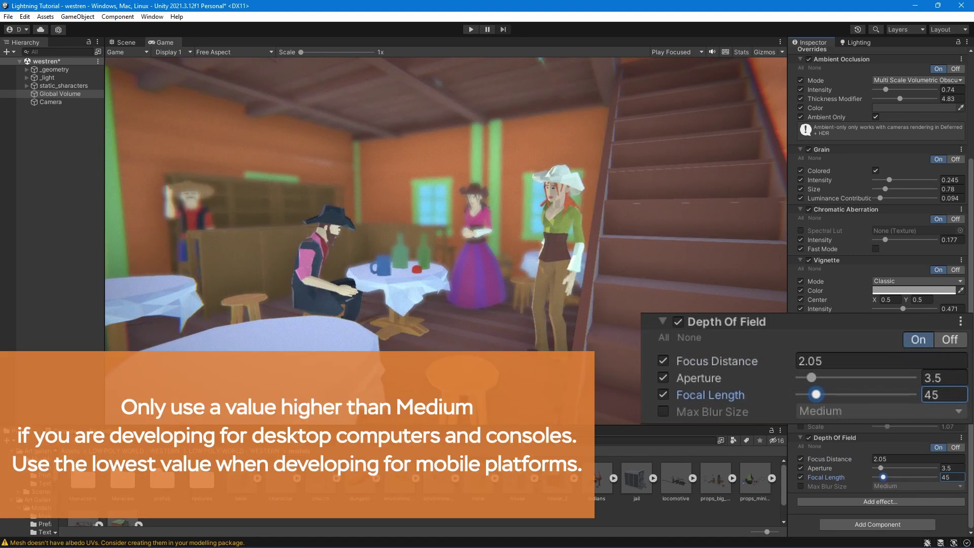
# - Override the Depth Of Field Max Blur Size and set it to Very Large
pyautogui.click(801, 486)
pyautogui.click(916, 486)
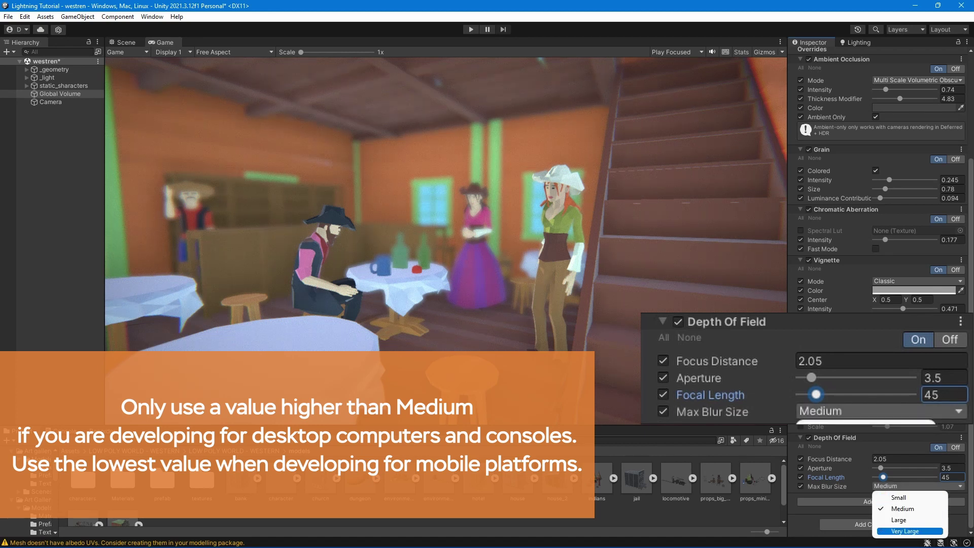
pyautogui.click(905, 531)
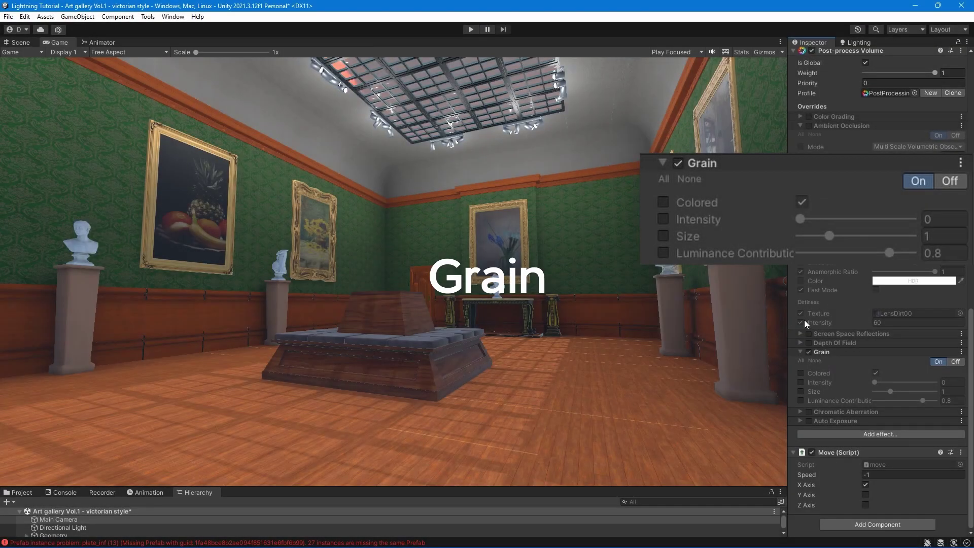
# - In the art gallery scene's Grain effect, override Intensity with 1 and Colored, comparing colored and uncolored grain before keeping it colored
pyautogui.click(800, 373)
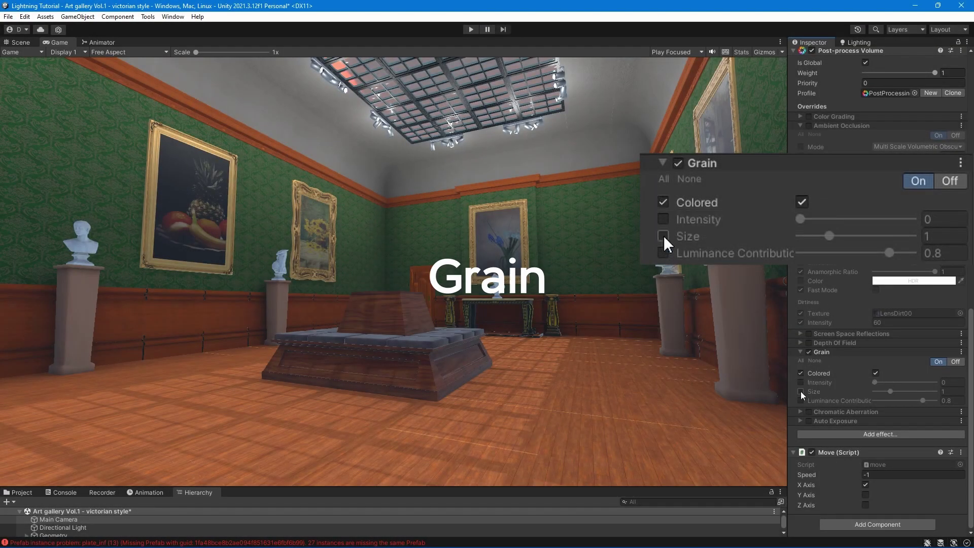
pyautogui.click(801, 382)
pyautogui.moveTo(875, 383); pyautogui.dragTo(954, 386)
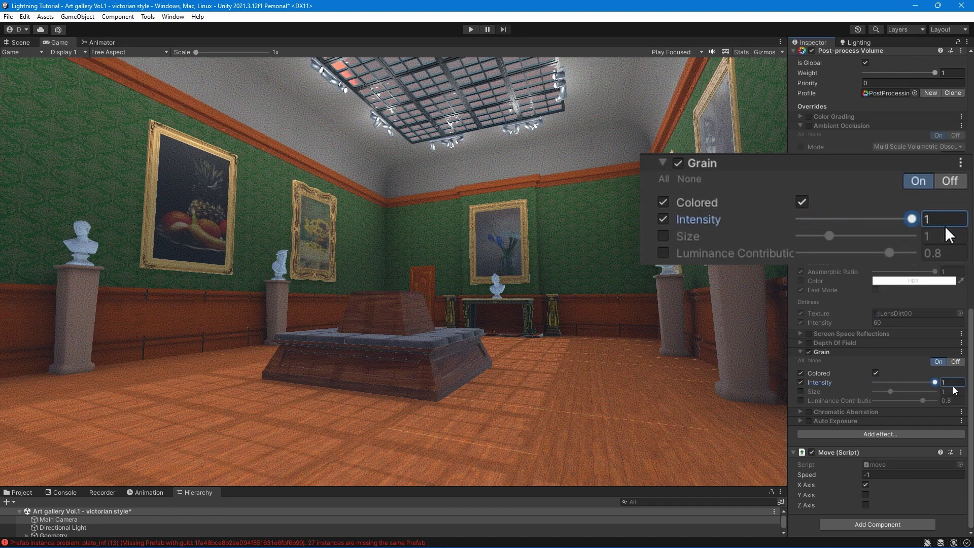
pyautogui.click(878, 374)
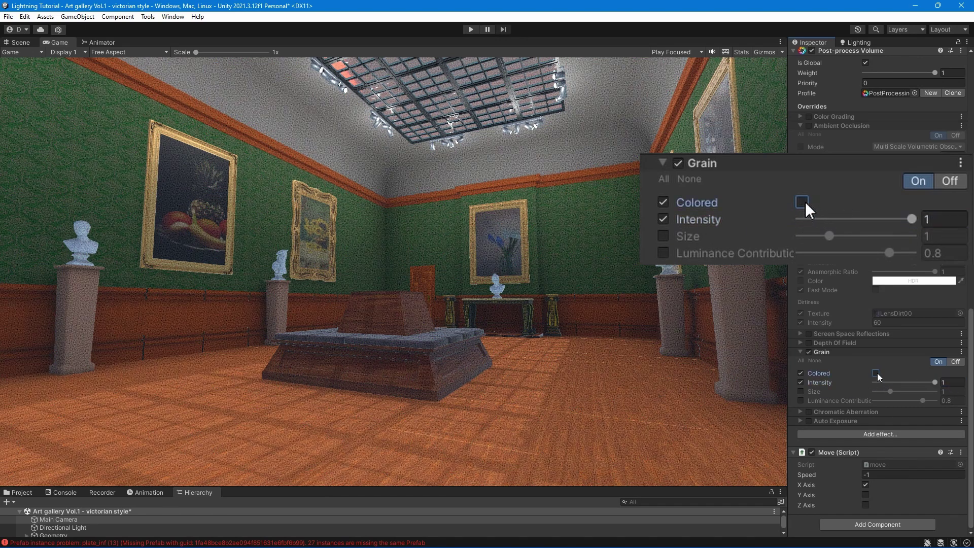
pyautogui.click(876, 373)
# - Override the Grain size with 3 and override the Luminance Contribution with a much lower value
pyautogui.click(800, 392)
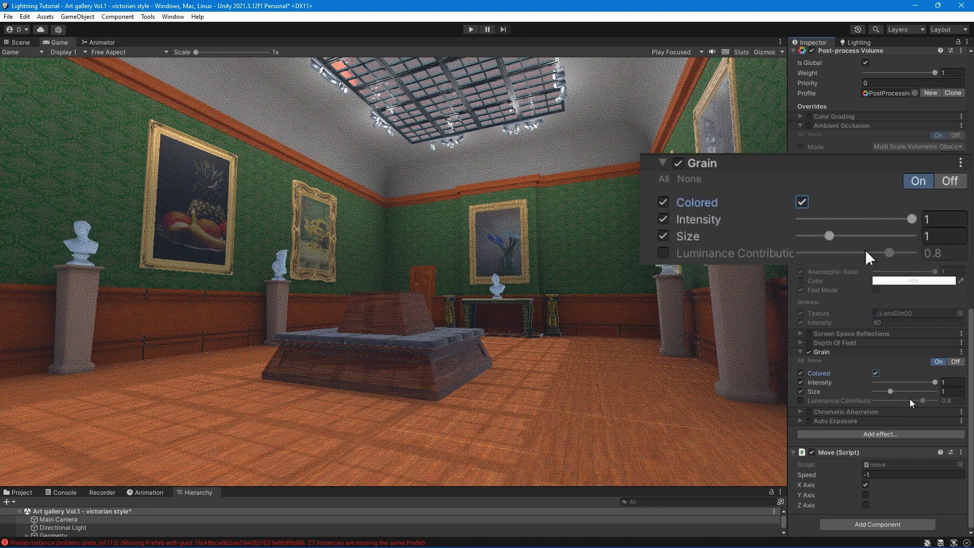
pyautogui.moveTo(890, 391); pyautogui.dragTo(944, 397)
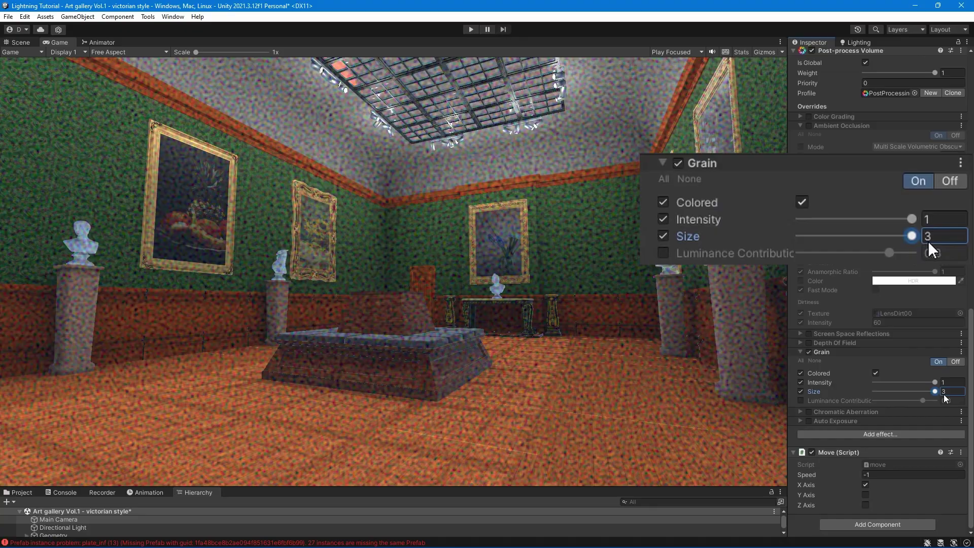
pyautogui.click(802, 401)
pyautogui.moveTo(923, 401); pyautogui.dragTo(874, 393)
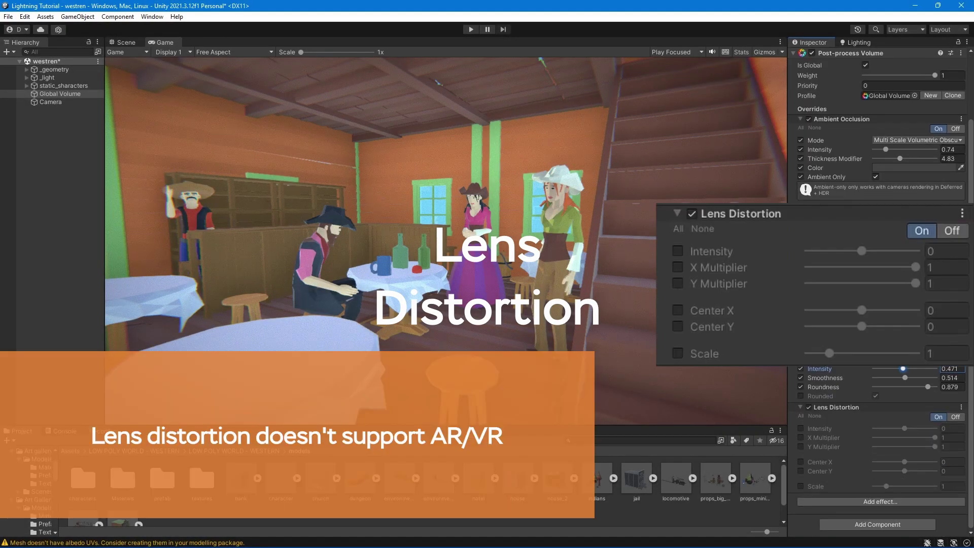
# - In Lens Distortion, override the Intensity with -29, the X Multiplier with 0.146 and the Y Multiplier with 0.087
pyautogui.click(801, 428)
pyautogui.moveTo(905, 428)
pyautogui.mouseDown()
pyautogui.moveTo(927, 428)
pyautogui.moveTo(904, 428)
pyautogui.mouseUp()
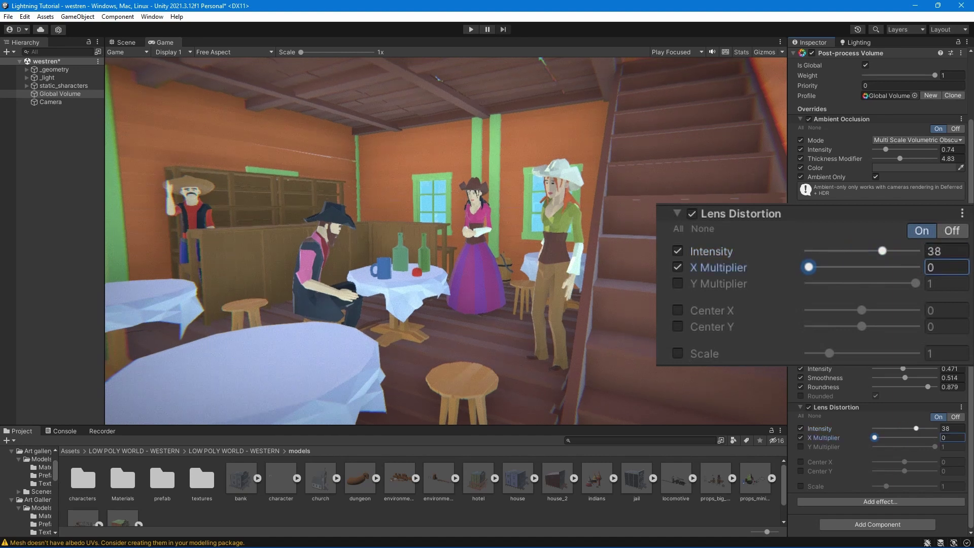
pyautogui.moveTo(916, 428)
pyautogui.mouseDown()
pyautogui.moveTo(935, 447)
pyautogui.moveTo(880, 447)
pyautogui.moveTo(898, 428)
pyautogui.moveTo(876, 429)
pyautogui.moveTo(906, 428)
pyautogui.mouseUp()
# - Override the Lens Distortion Center X and Center Y, adjust the distortion centre, and raise the Intensity
pyautogui.click(801, 462)
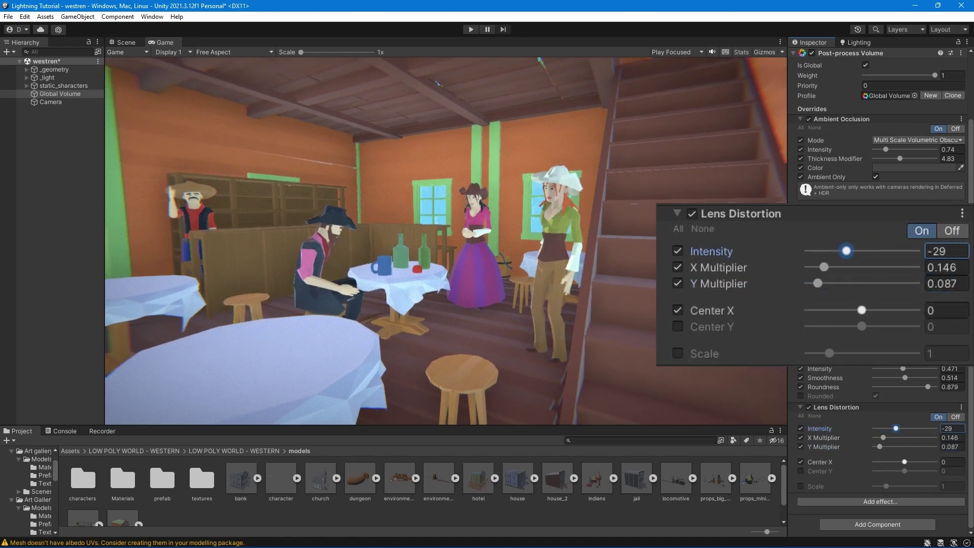
pyautogui.moveTo(904, 462); pyautogui.dragTo(934, 471)
pyautogui.click(800, 470)
pyautogui.moveTo(895, 428); pyautogui.dragTo(929, 428)
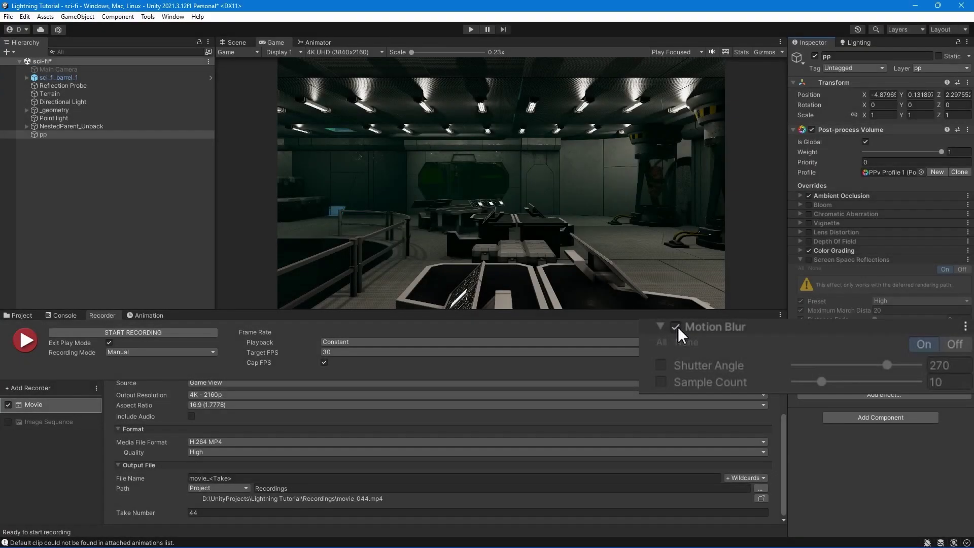
# - In the sci-fi scene, enable Motion Blur, override the Shutter Angle with 360, and override and raise the Sample Count
pyautogui.click(676, 326)
pyautogui.click(661, 365)
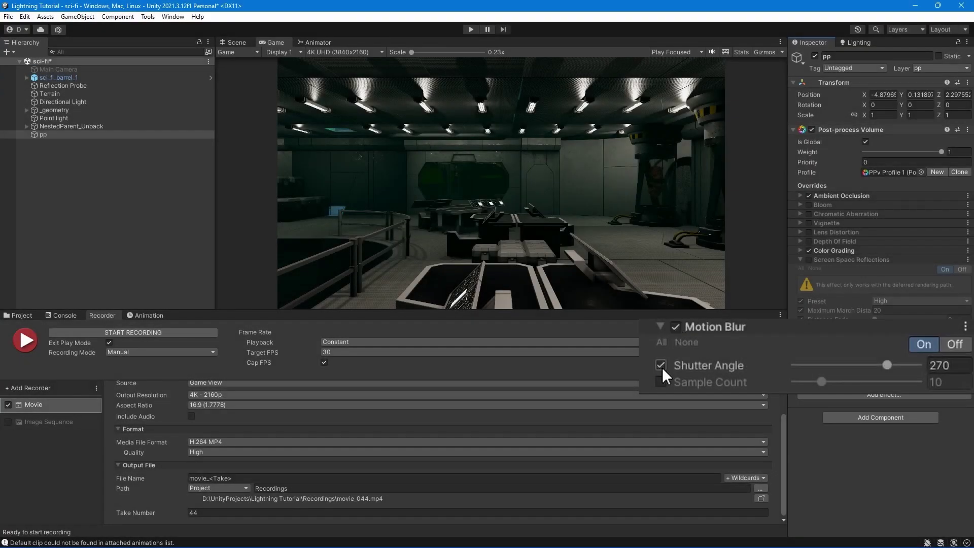
pyautogui.moveTo(882, 362); pyautogui.dragTo(812, 358)
pyautogui.moveTo(899, 365); pyautogui.dragTo(918, 366)
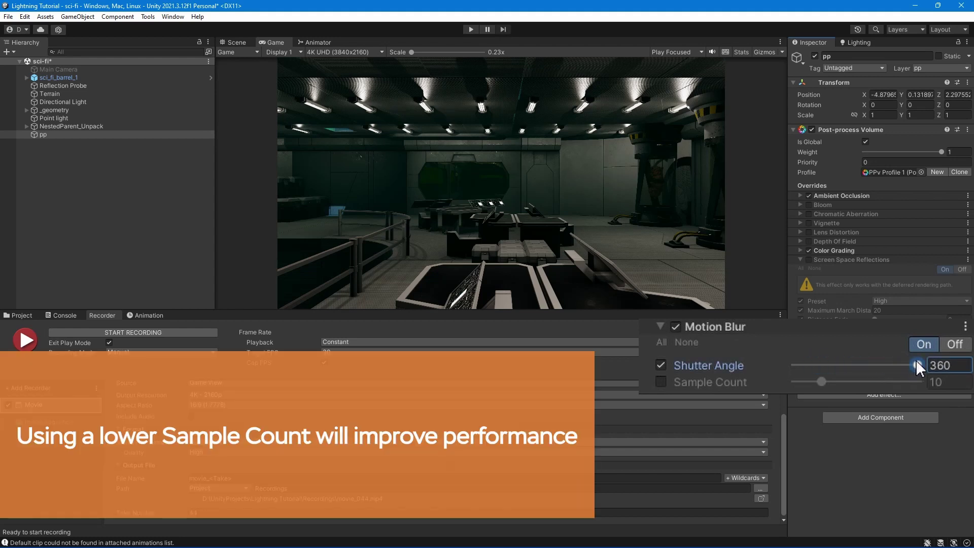
pyautogui.click(660, 381)
pyautogui.moveTo(820, 382); pyautogui.dragTo(952, 390)
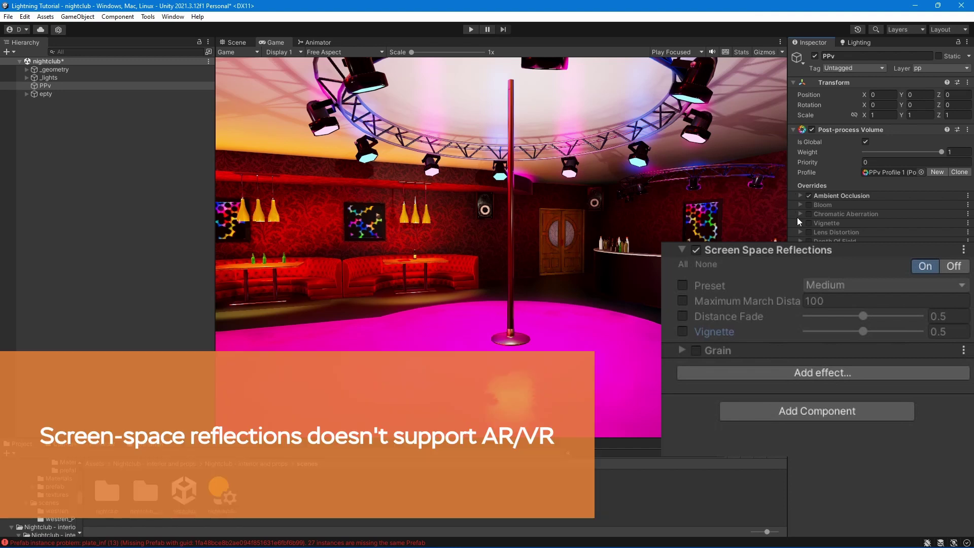
# - In the nightclub scene's Screen Space Reflections, override the Preset and set it to High
pyautogui.click(686, 283)
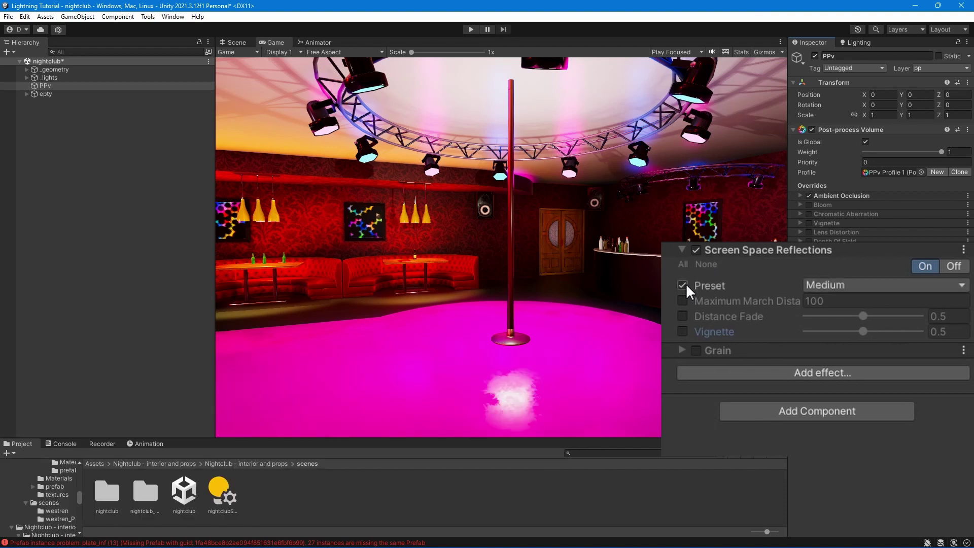
pyautogui.click(845, 284)
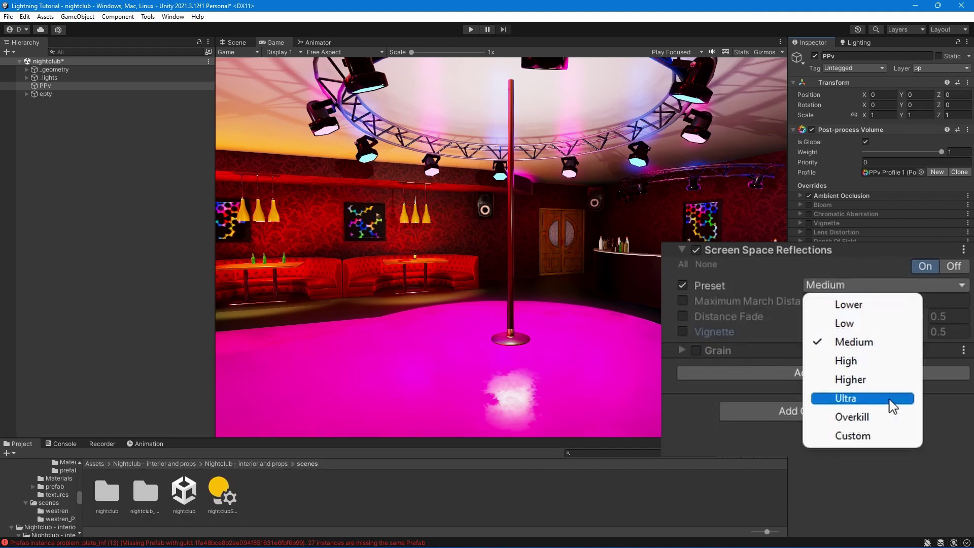
pyautogui.click(887, 360)
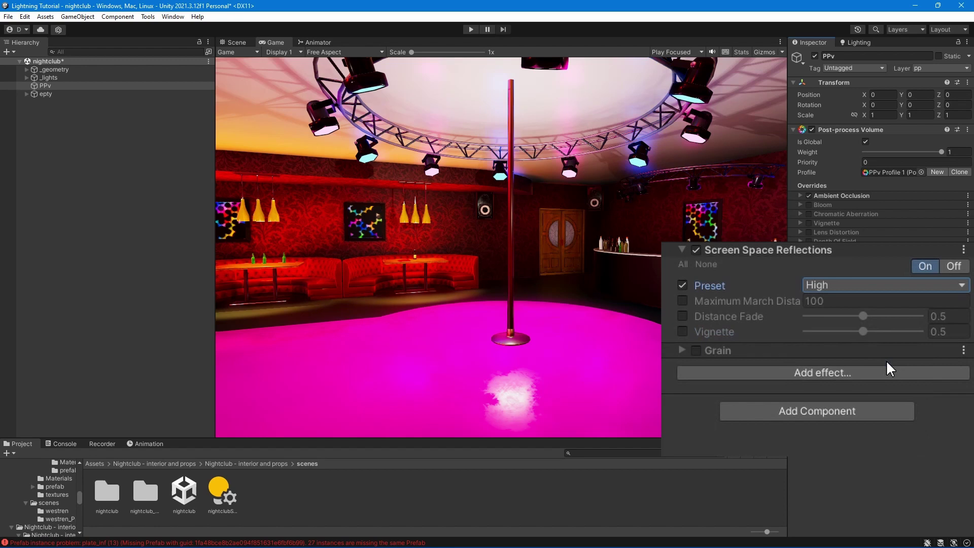
# - Override the Screen Space Reflections Maximum March Distance, trying low values such as 1.84 before setting it to 20
pyautogui.click(682, 300)
pyautogui.click(861, 300)
pyautogui.write('1.84')
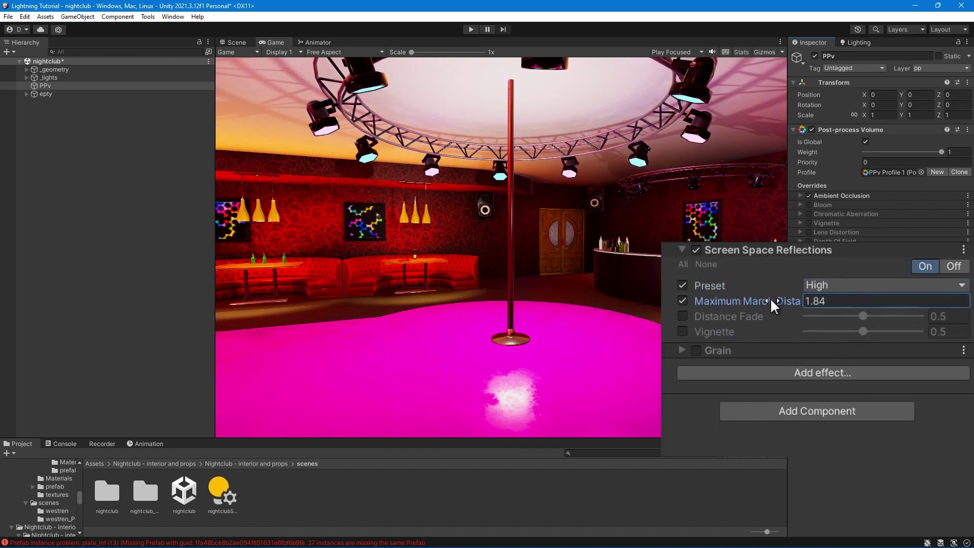
pyautogui.moveTo(770, 297); pyautogui.dragTo(66, 315)
pyautogui.click(877, 302)
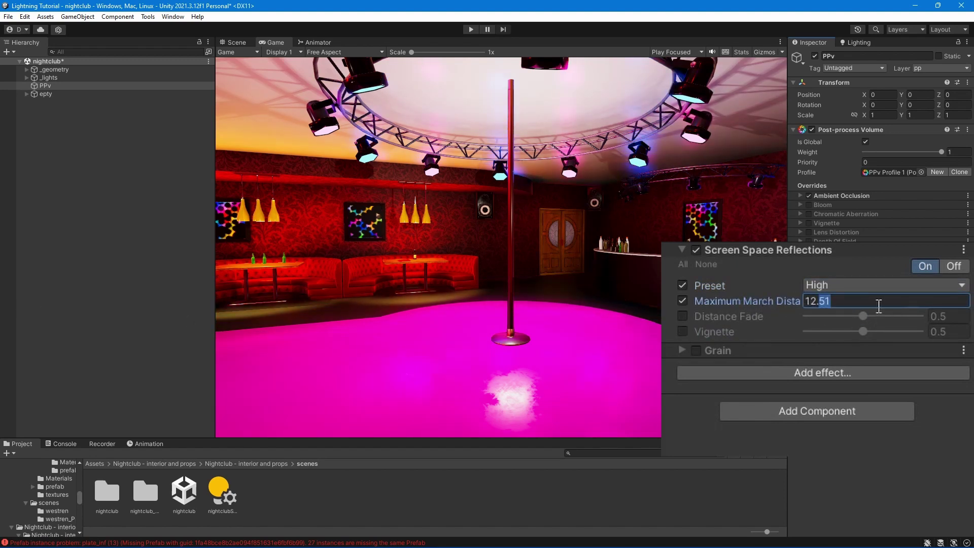
pyautogui.write('20')
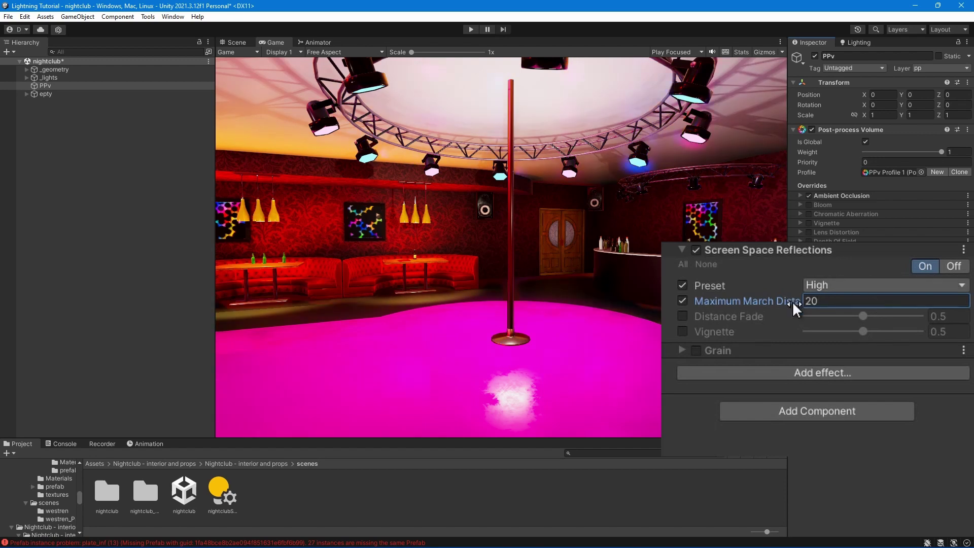
# - Override the Screen Space Reflections Distance Fade, trying 1 before setting it to 0, and override and adjust the reflection Vignette
pyautogui.click(683, 316)
pyautogui.moveTo(864, 316)
pyautogui.mouseDown()
pyautogui.moveTo(847, 316)
pyautogui.moveTo(855, 327)
pyautogui.mouseUp()
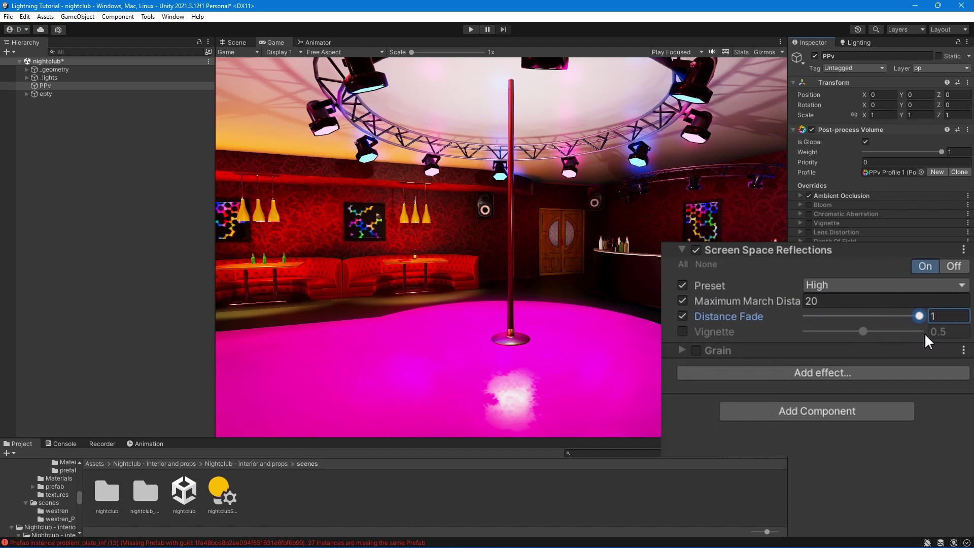
pyautogui.moveTo(925, 333); pyautogui.dragTo(811, 331)
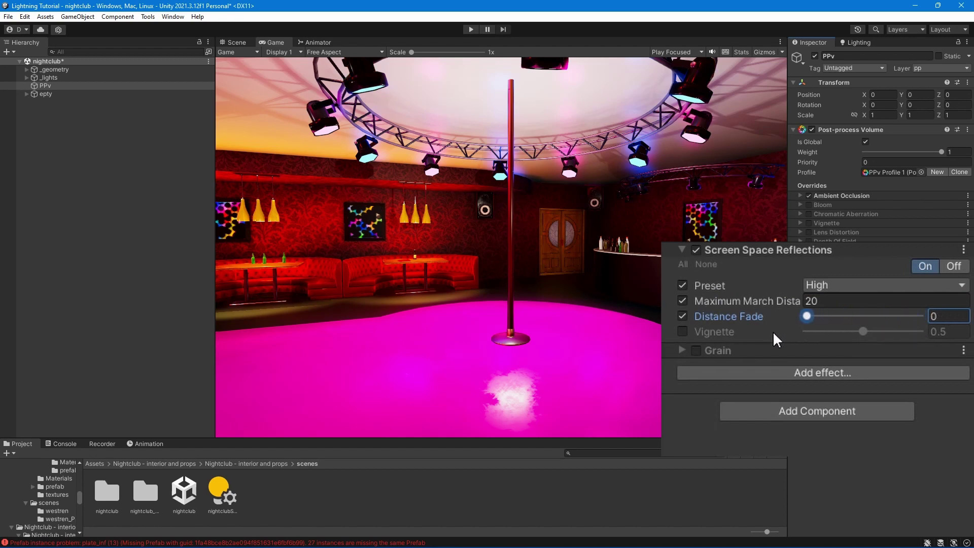
pyautogui.click(682, 331)
pyautogui.moveTo(862, 331); pyautogui.dragTo(926, 343)
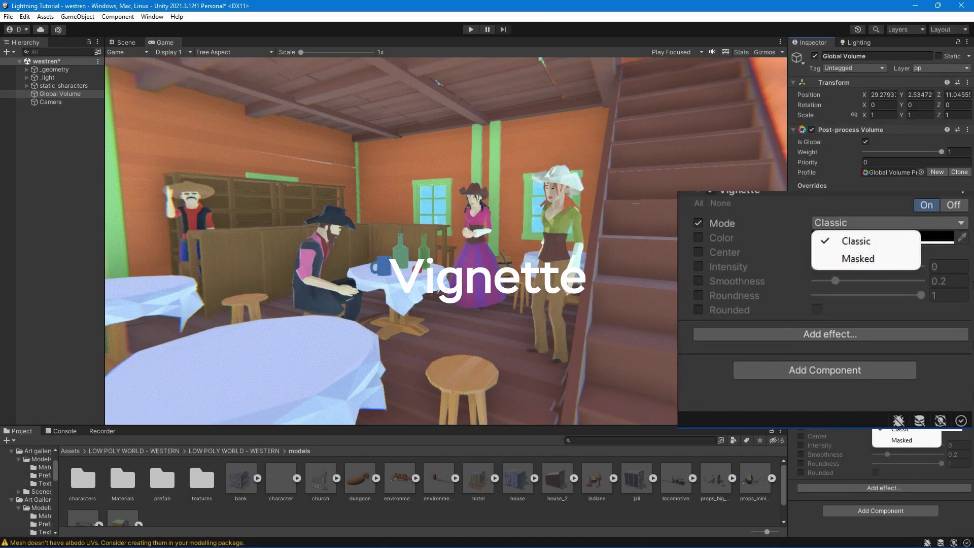
# - In the western scene's Vignette effect, try the Masked mode and return it to Classic
pyautogui.press('Down')
pyautogui.press('Return')
pyautogui.press('space')
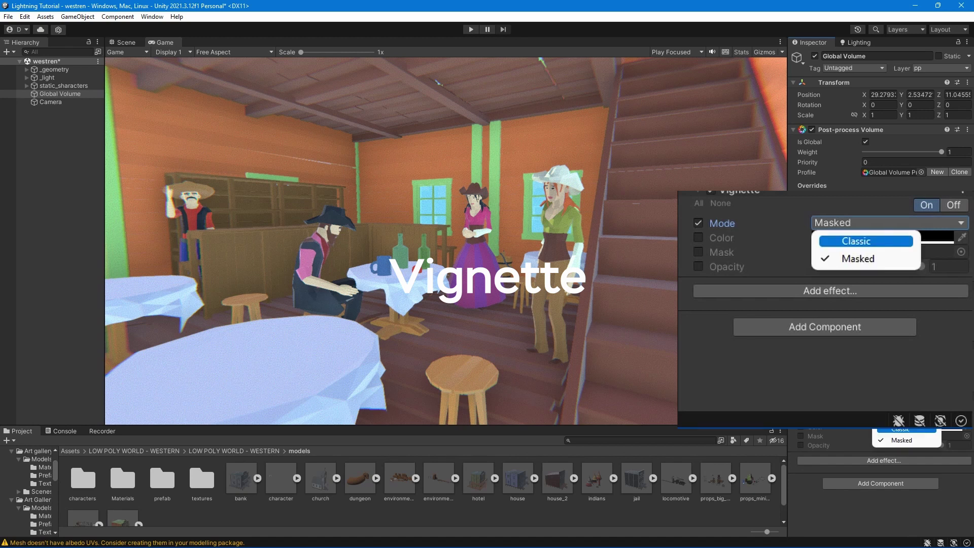
pyautogui.press('Up')
pyautogui.press('Return')
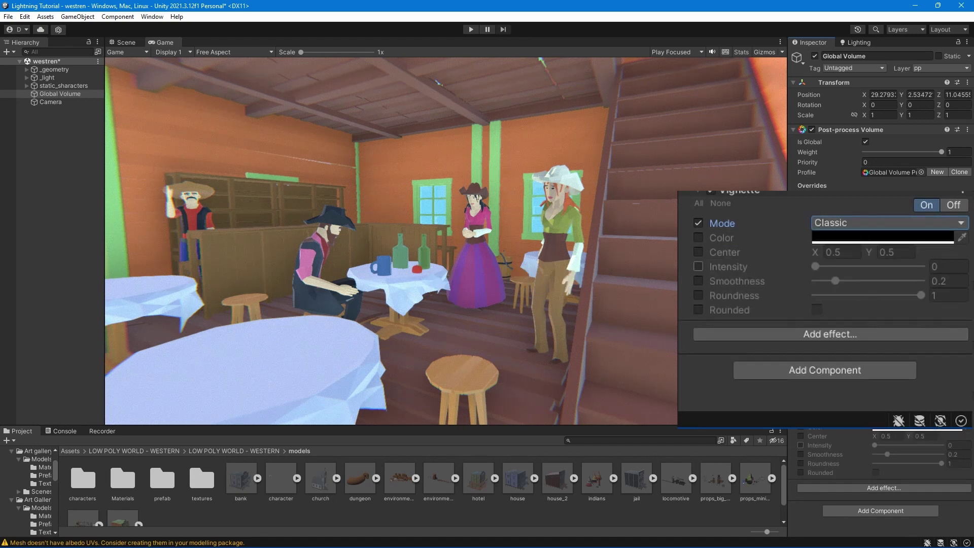
# - Override the Vignette Intensity with 0.418 and override the Center, trying shifted positions before setting X and Y to 0.5
pyautogui.click(801, 445)
pyautogui.moveTo(874, 445); pyautogui.dragTo(908, 436)
pyautogui.click(801, 436)
pyautogui.click(888, 436)
pyautogui.write('0.98')
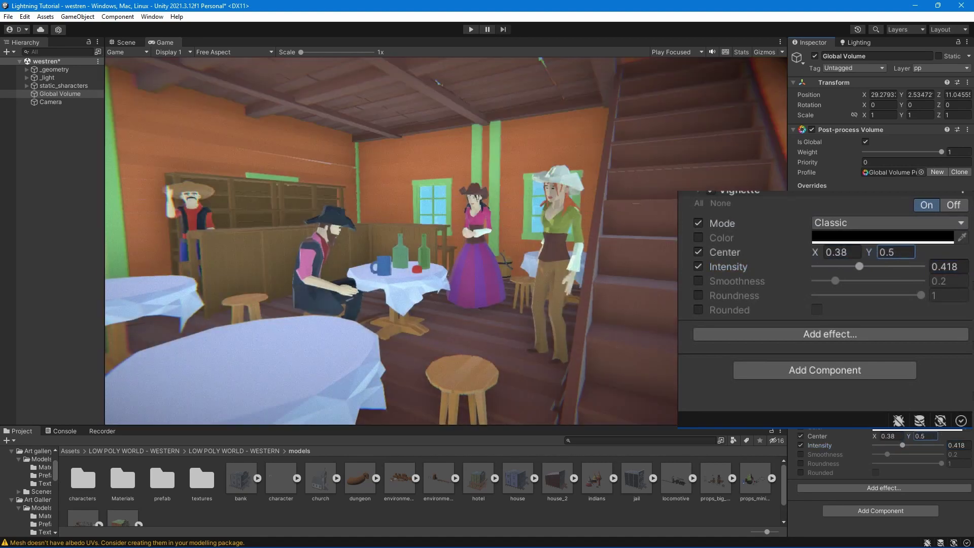
pyautogui.write('0.5')
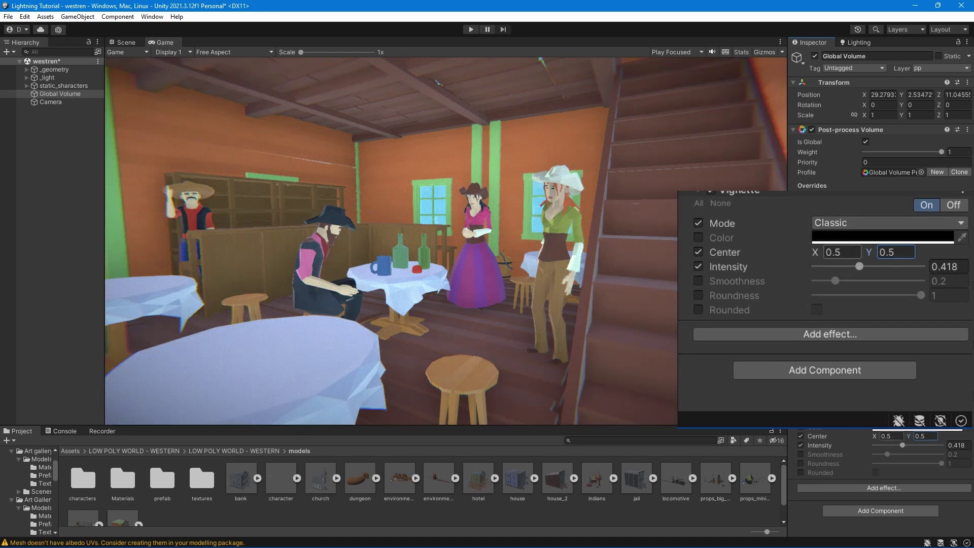
# - Override the Vignette Color and set it to the grey 9A9A9A
pyautogui.click(800, 427)
pyautogui.click(913, 426)
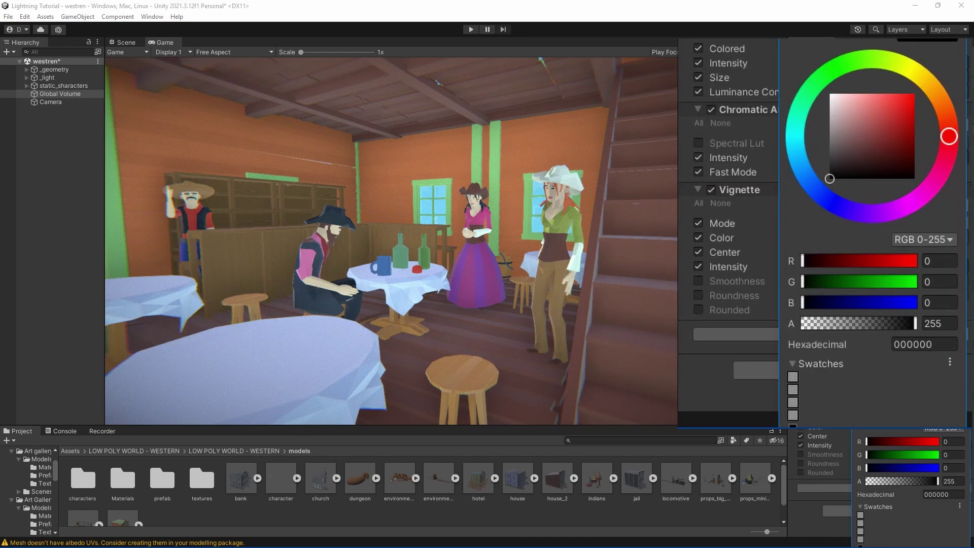
pyautogui.moveTo(884, 389); pyautogui.dragTo(883, 348)
pyautogui.moveTo(830, 112)
pyautogui.mouseDown()
pyautogui.moveTo(830, 94)
pyautogui.moveTo(888, 95)
pyautogui.moveTo(852, 95)
pyautogui.moveTo(829, 113)
pyautogui.moveTo(829, 127)
pyautogui.mouseUp()
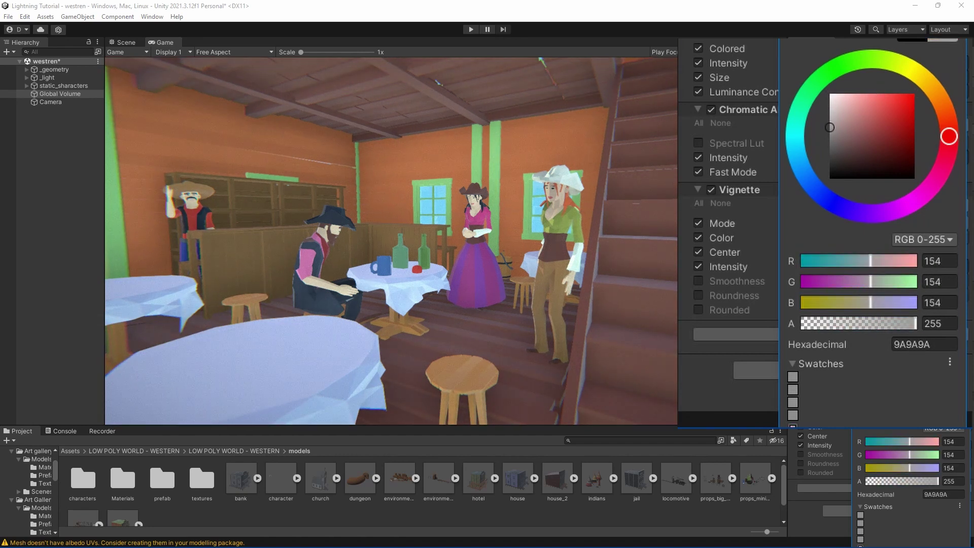
pyautogui.press('Return')
# - Set the Vignette Intensity to 0.66, override Smoothness with 0.514 and Roundness with 0.879, and turn on Rounded
pyautogui.moveTo(903, 445); pyautogui.dragTo(934, 463)
pyautogui.click(801, 463)
pyautogui.click(800, 473)
pyautogui.click(875, 472)
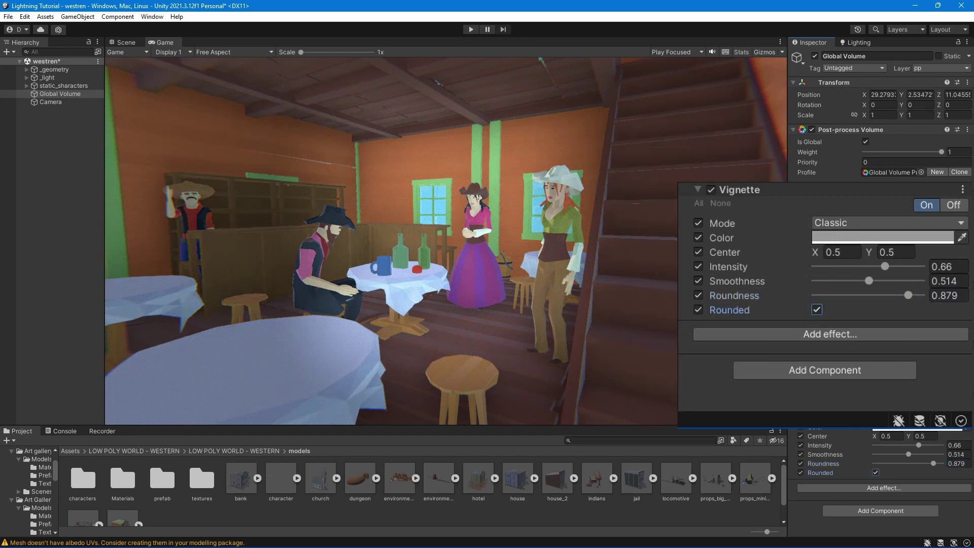
# - Remove the Rounded override from the Vignette and reduce its Intensity to about 0.47
pyautogui.moveTo(919, 445); pyautogui.dragTo(899, 445)
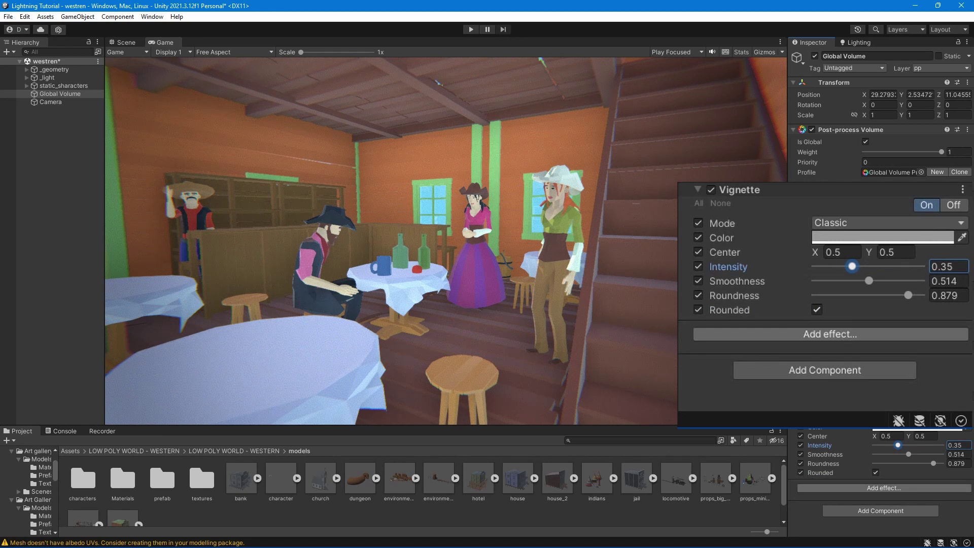
pyautogui.click(800, 473)
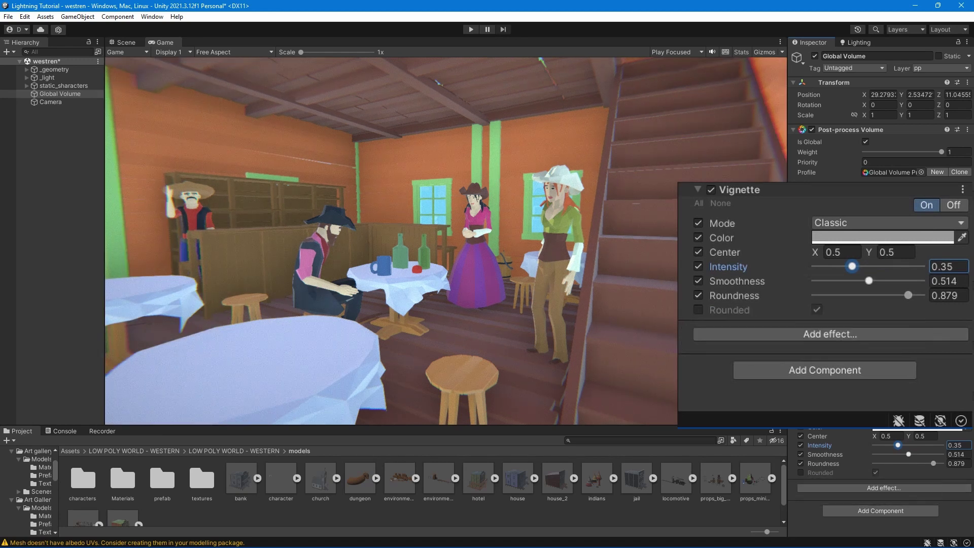
pyautogui.moveTo(898, 445); pyautogui.dragTo(905, 445)
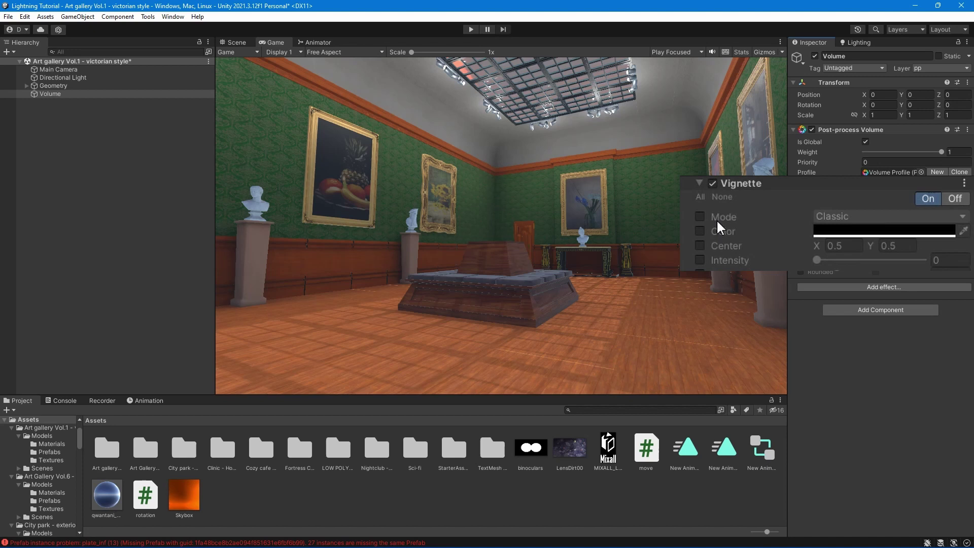
# - In the art gallery scene's Vignette, override Mode with Masked and assign the binoculars texture as the Mask
pyautogui.click(700, 217)
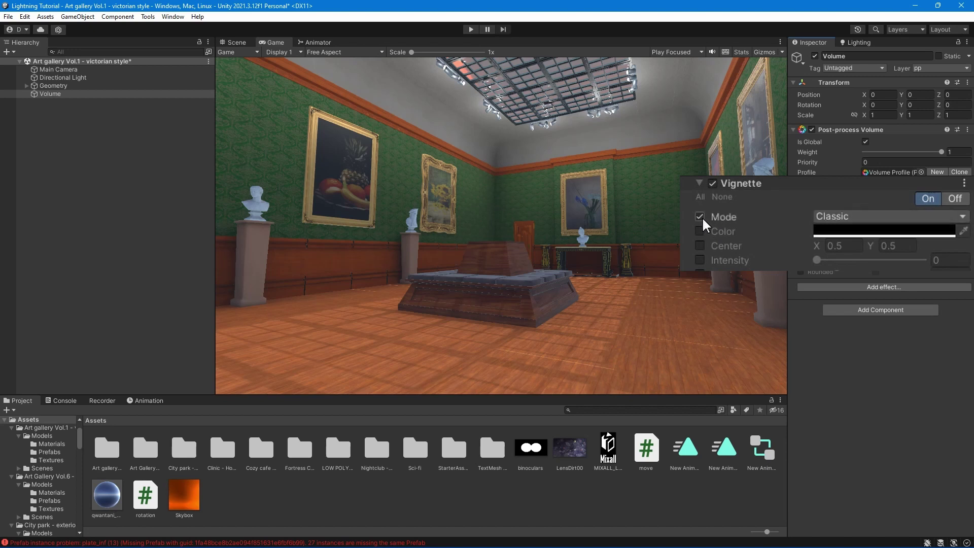
pyautogui.click(847, 216)
pyautogui.click(855, 249)
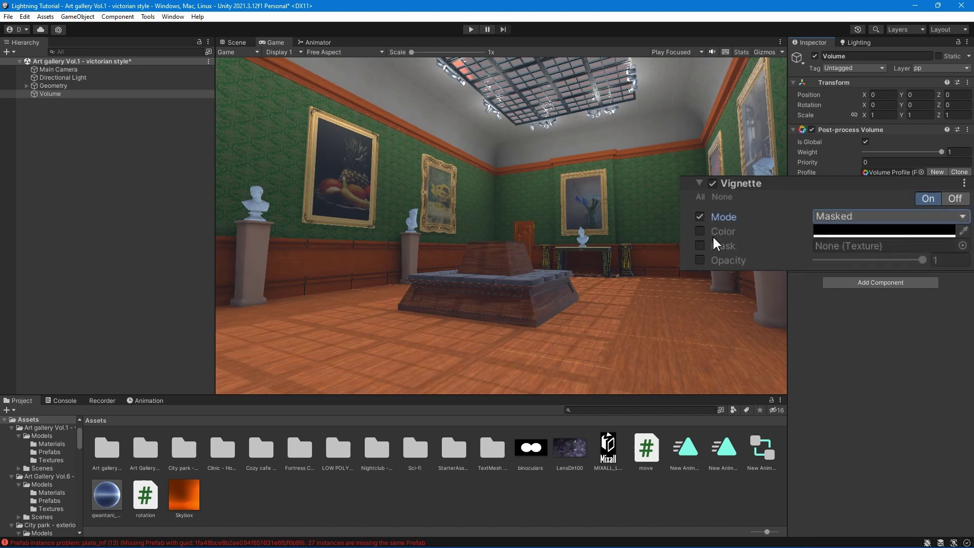
pyautogui.click(699, 246)
pyautogui.click(963, 246)
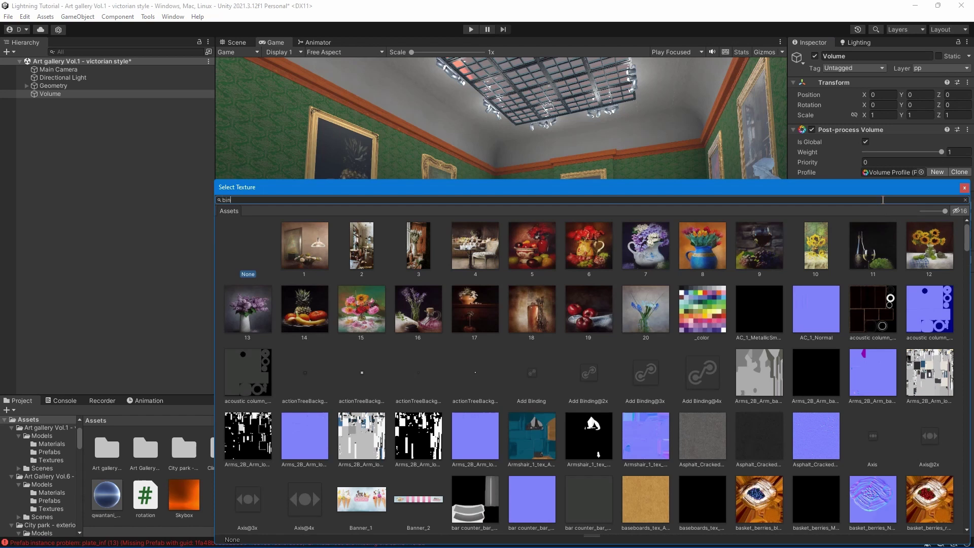
pyautogui.click(525, 259)
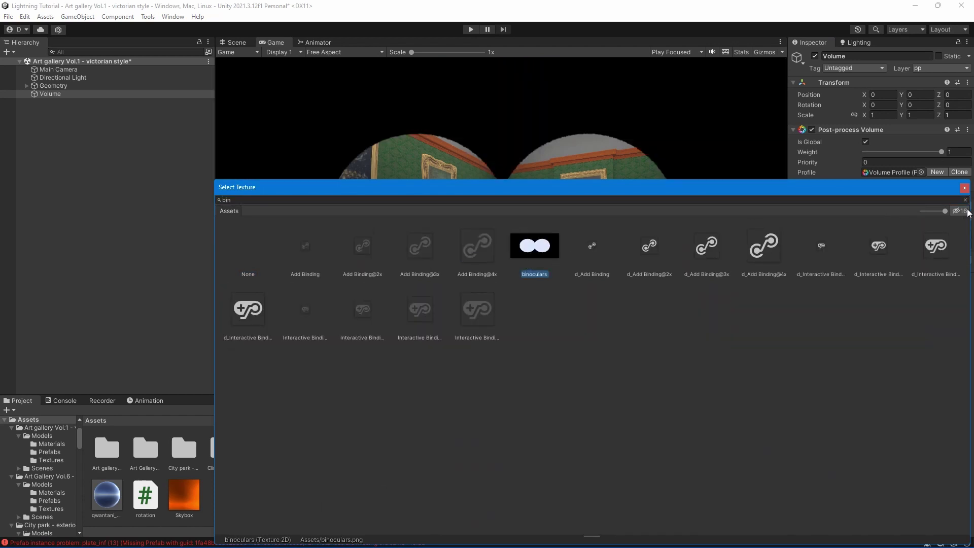
pyautogui.click(965, 188)
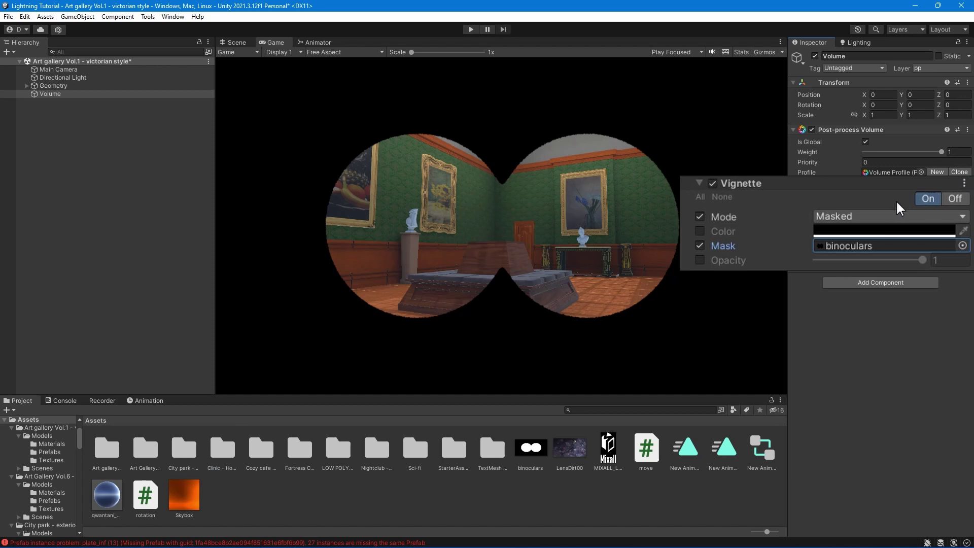
# - Override the masked Vignette's Opacity and Color, and set the colour to the very dark red 1B0E0E
pyautogui.click(700, 261)
pyautogui.click(702, 231)
pyautogui.click(832, 231)
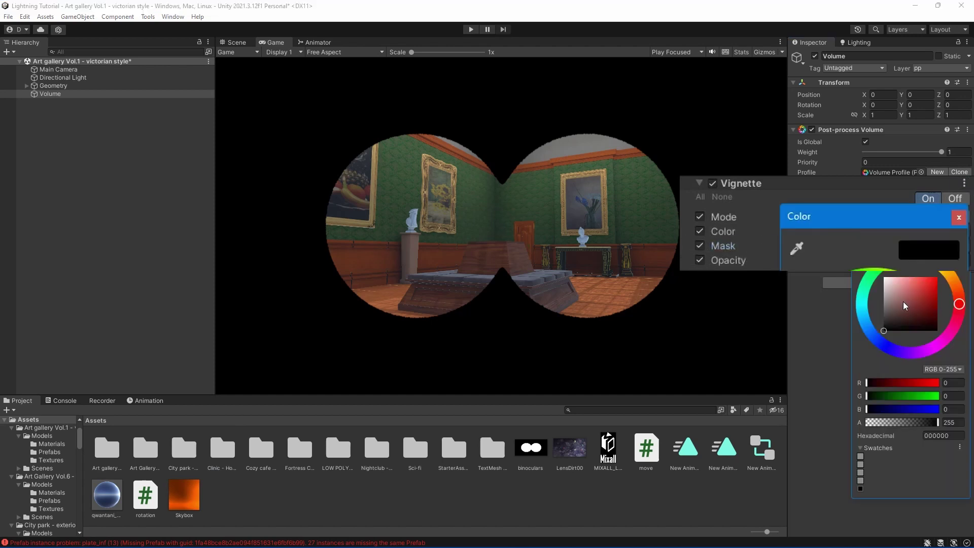
pyautogui.moveTo(903, 302); pyautogui.dragTo(911, 325)
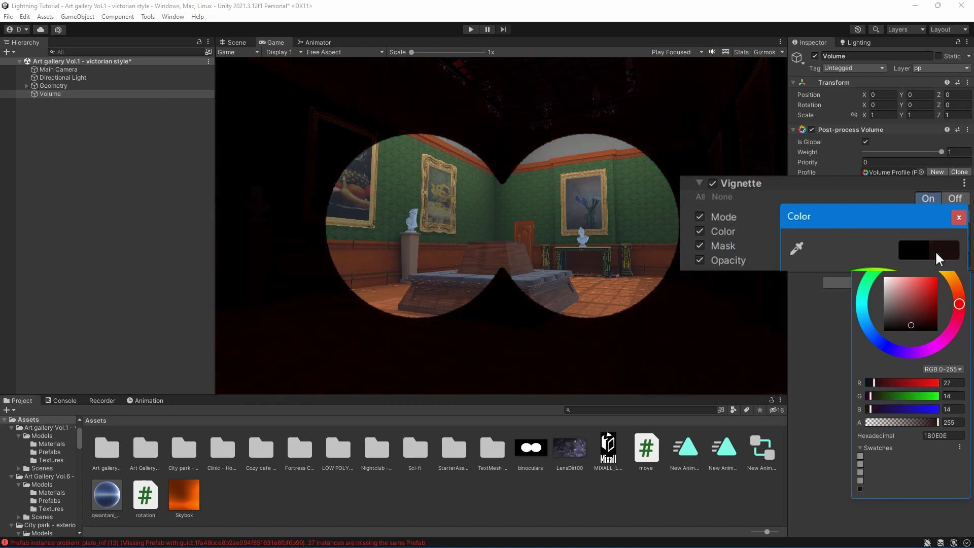